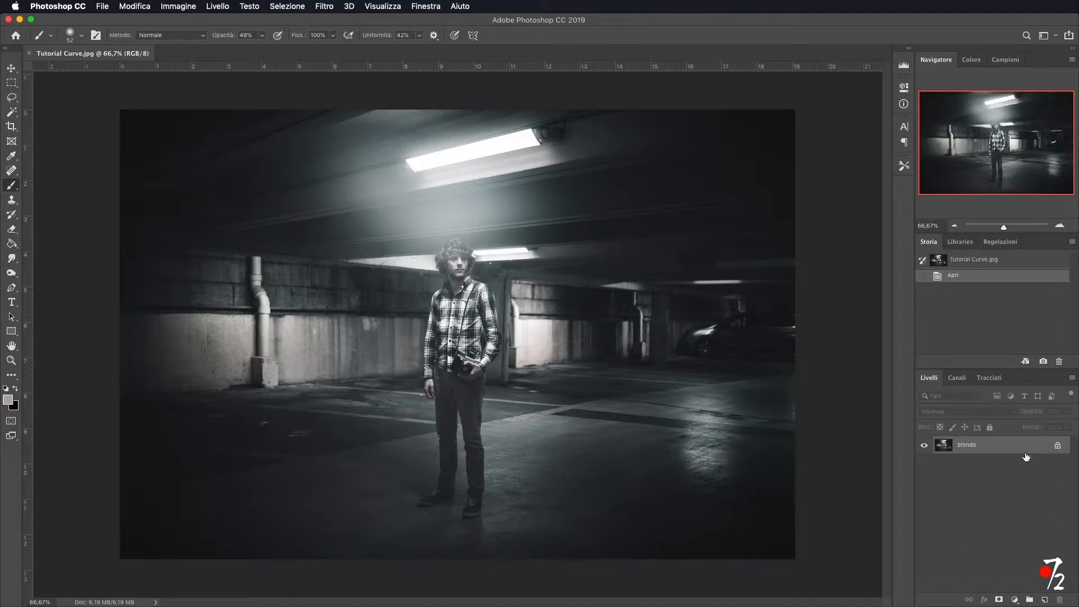
Step: Duplicate the Sfondo layer and hide the original
{"action": "key", "text": "super+j"}
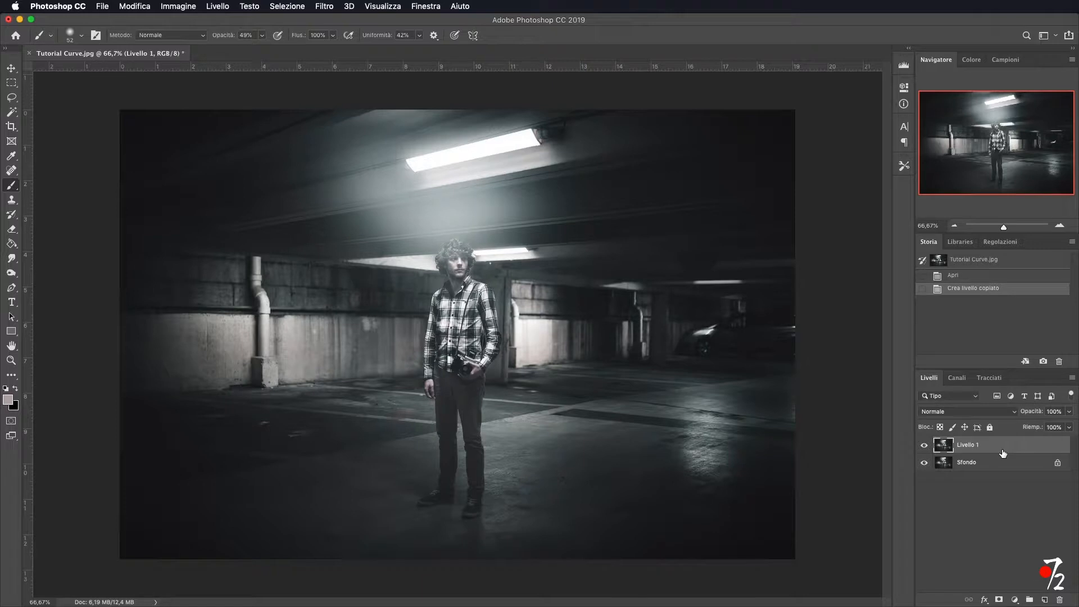
{"action": "left_click", "coordinate": [925, 463]}
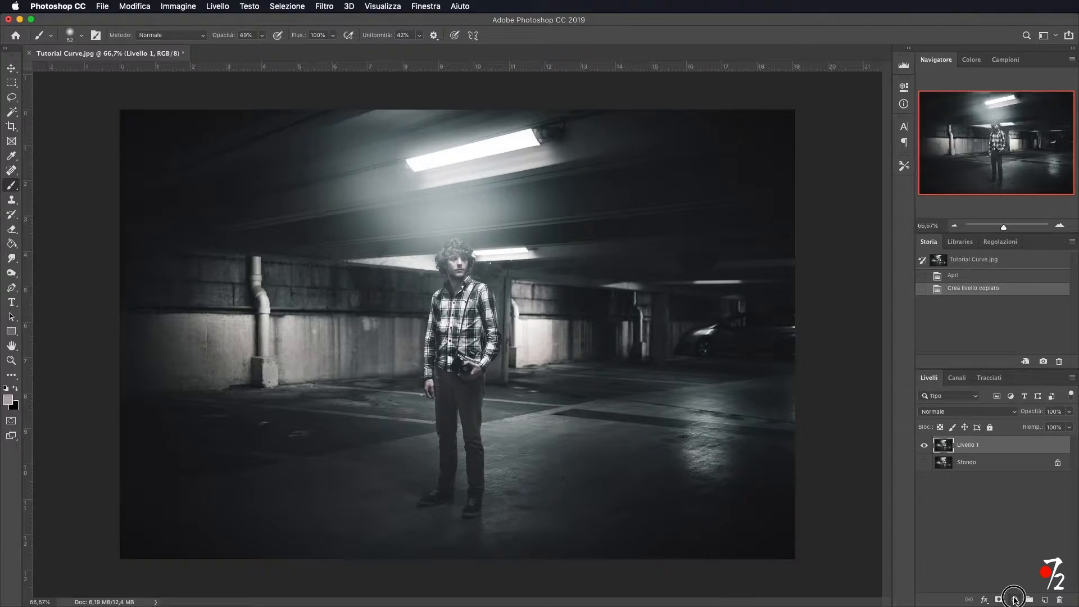
Step: Add a Curves adjustment layer above Livello 1 and delete its layer mask
{"action": "left_click", "coordinate": [1016, 600]}
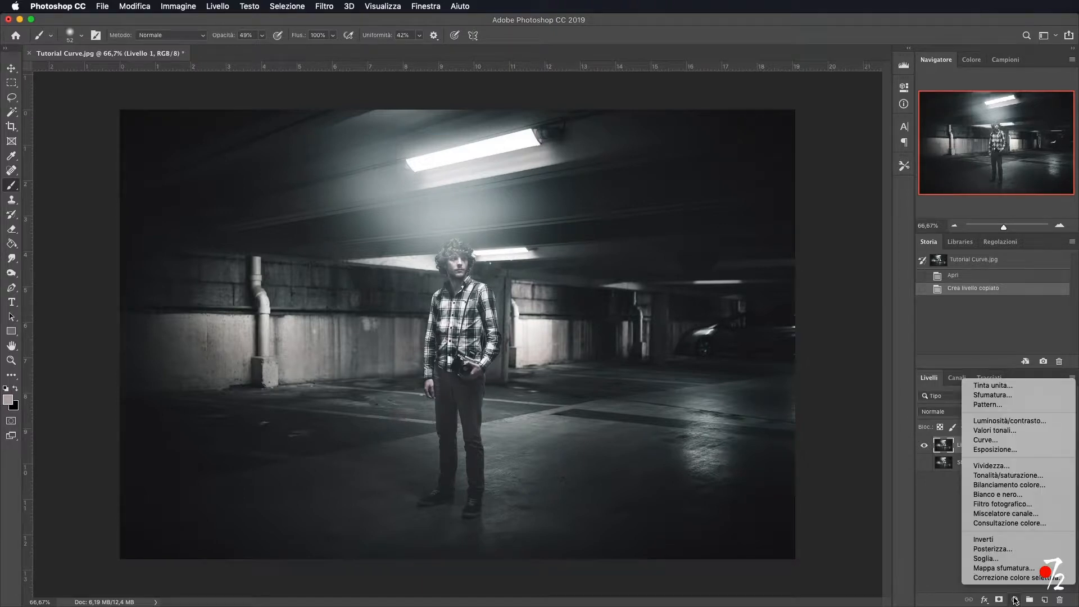
{"action": "left_click", "coordinate": [1011, 440]}
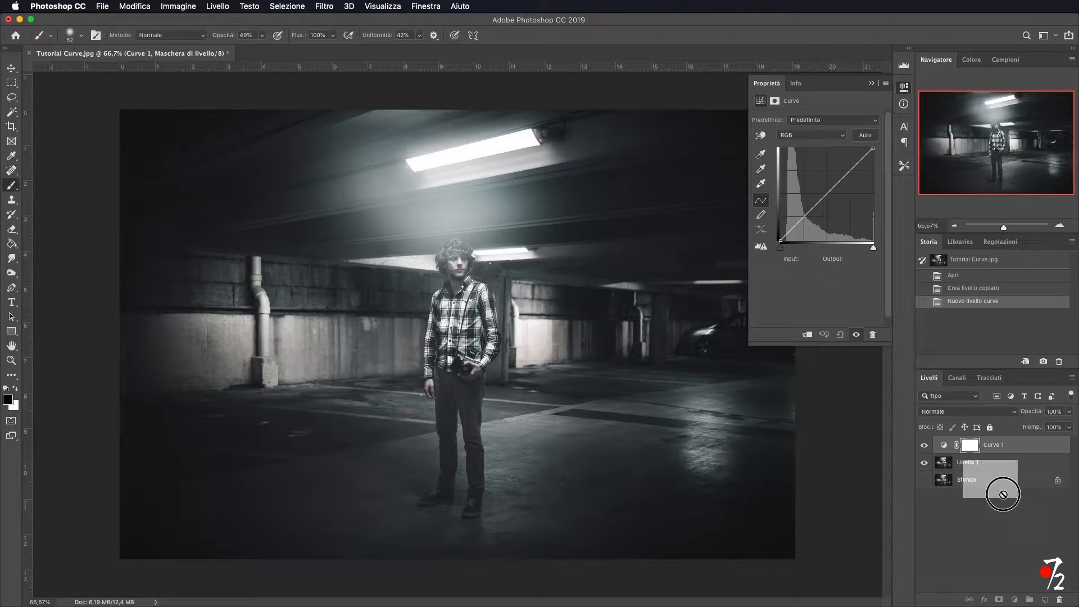
{"action": "left_click", "coordinate": [1061, 600]}
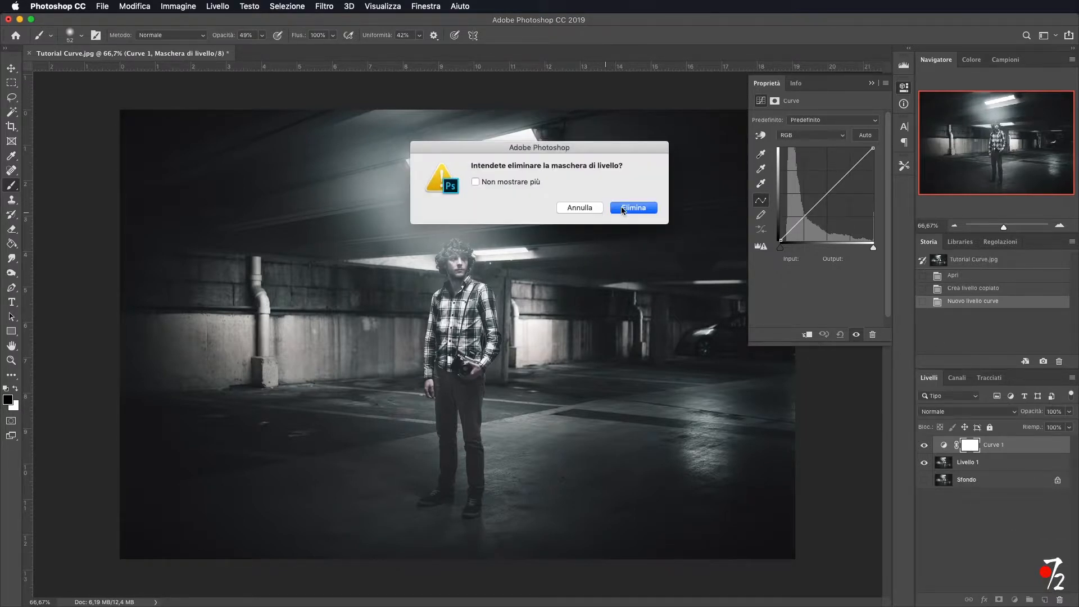
{"action": "left_click", "coordinate": [623, 209]}
Step: Rename the new Curves layer as Luminosità
{"action": "double_click", "coordinate": [973, 445]}
{"action": "type", "text": "L"}
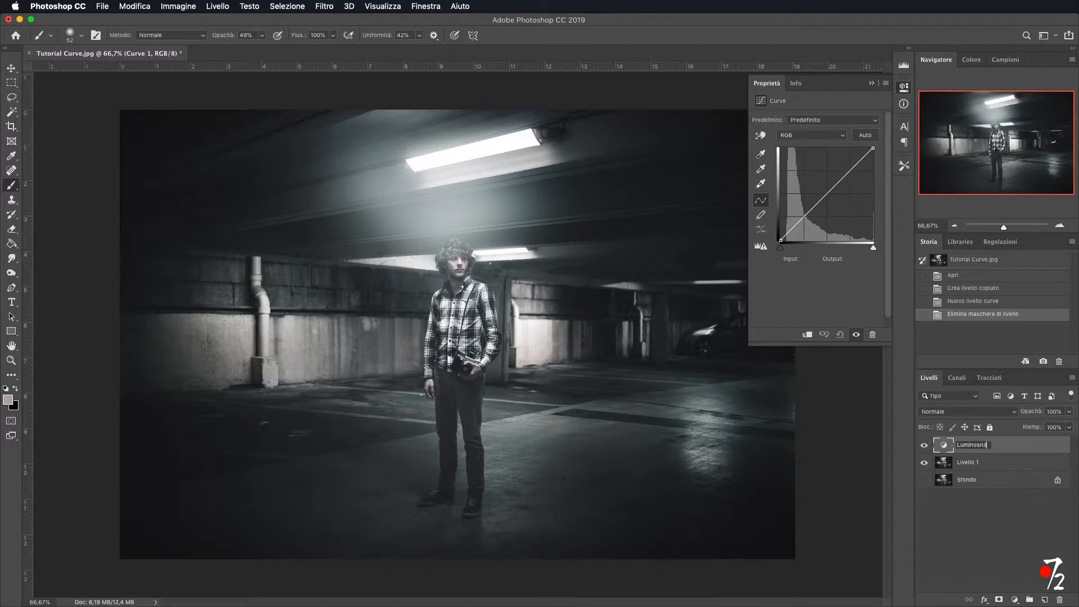
{"action": "type", "text": "uminosità"}
{"action": "key", "text": "Return"}
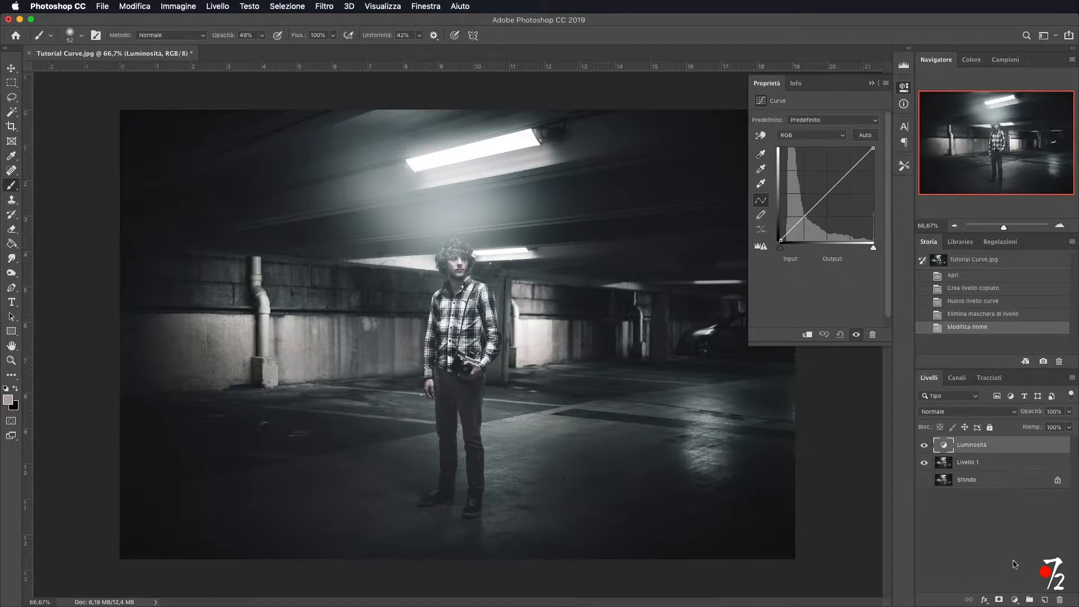
Step: Add a second Curves adjustment layer above Luminosità and delete its layer mask
{"action": "left_click", "coordinate": [1014, 600]}
{"action": "left_click", "coordinate": [1008, 440]}
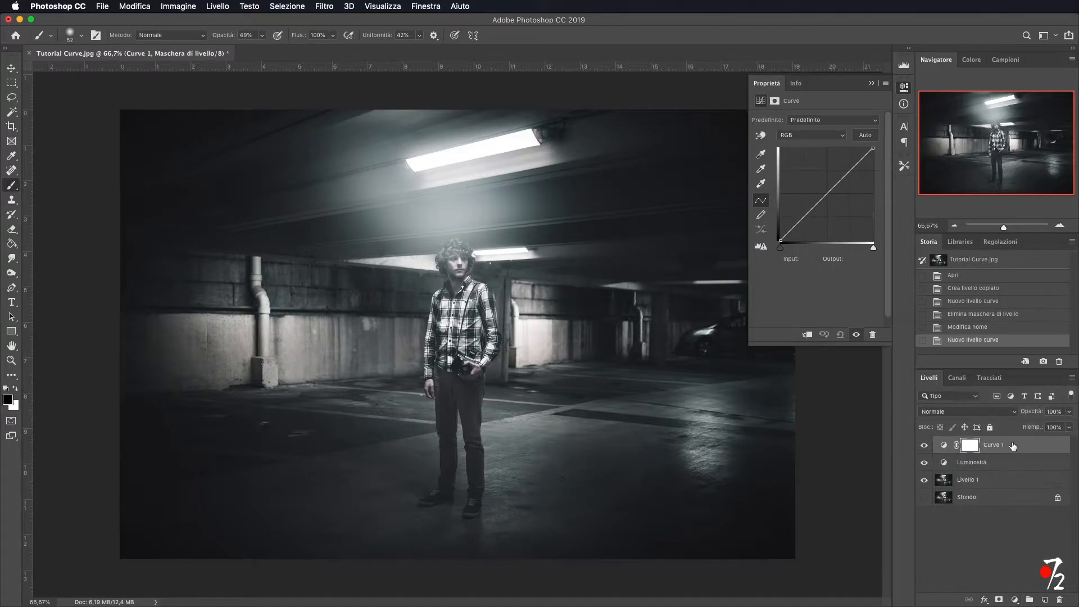
{"action": "left_click_drag", "start_coordinate": [1055, 583], "coordinate": [1059, 600]}
{"action": "left_click", "coordinate": [639, 207]}
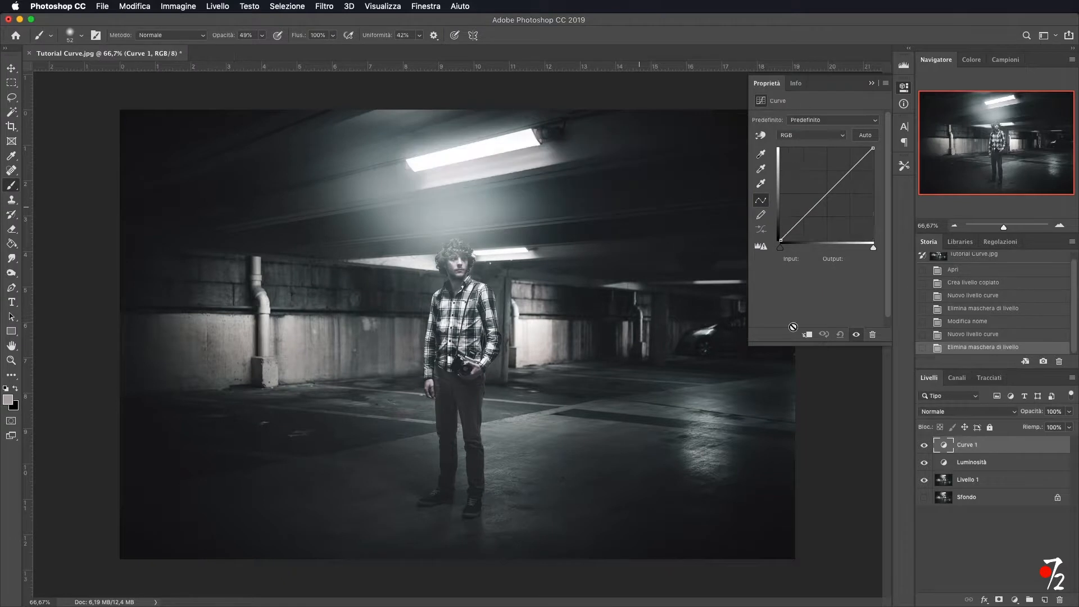
Step: Rename the second Curves layer as Colore
{"action": "double_click", "coordinate": [968, 445]}
{"action": "type", "text": "C"}
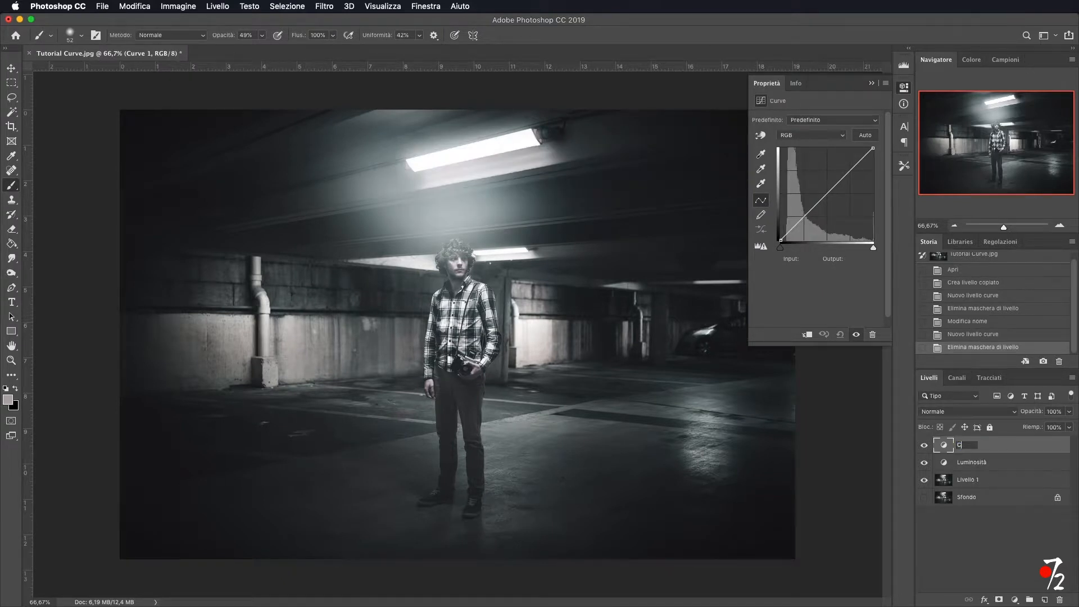
{"action": "type", "text": "olore"}
{"action": "key", "text": "Return"}
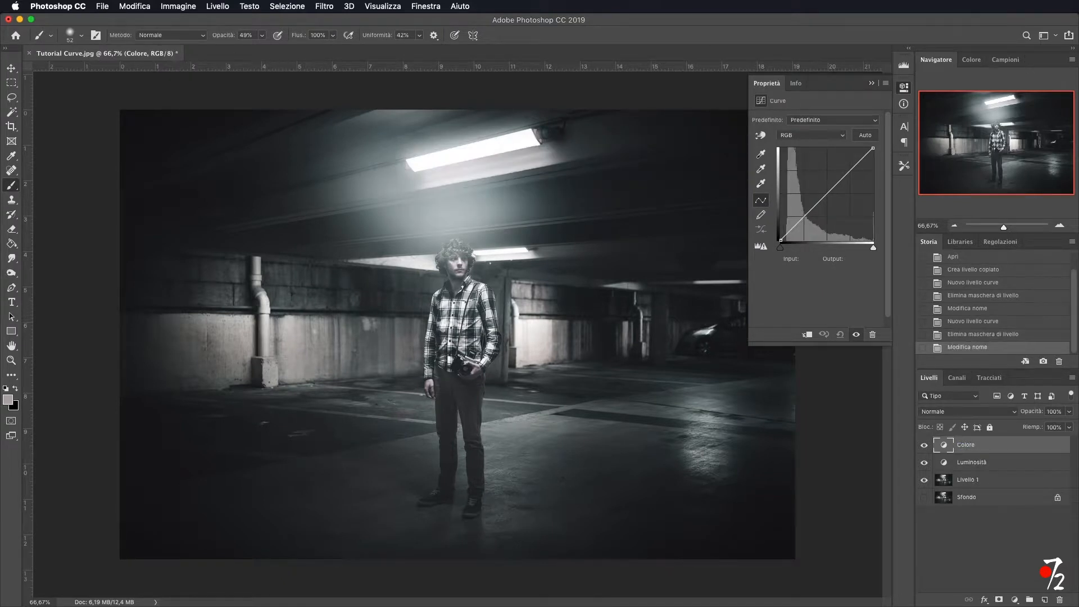
Step: Hide the Colore layer and set the Luminosità layer's blend mode to Luminosità
{"action": "left_click", "coordinate": [923, 445]}
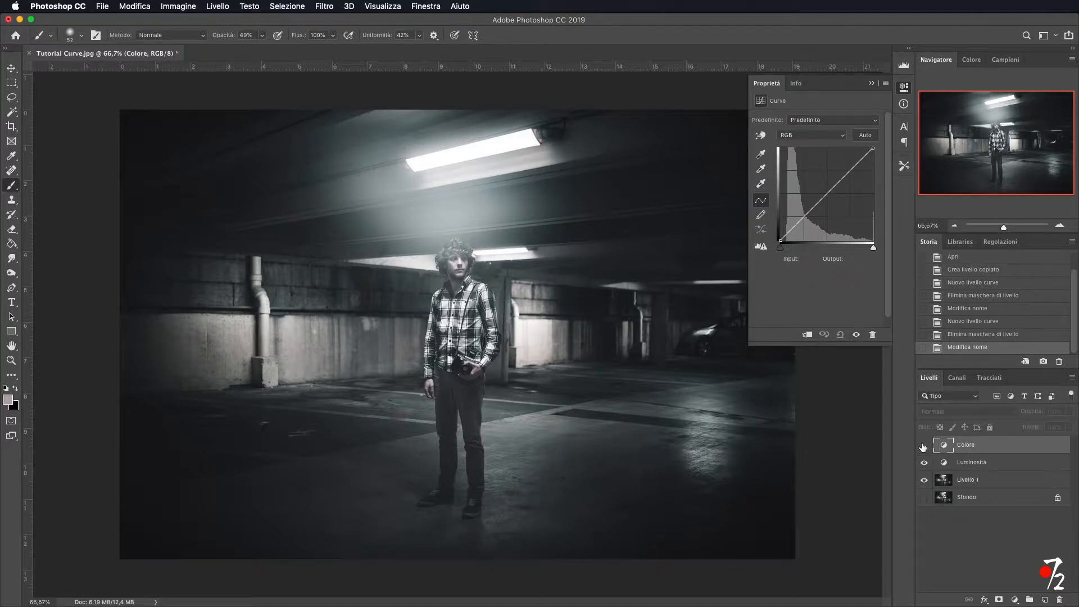
{"action": "left_click", "coordinate": [998, 464]}
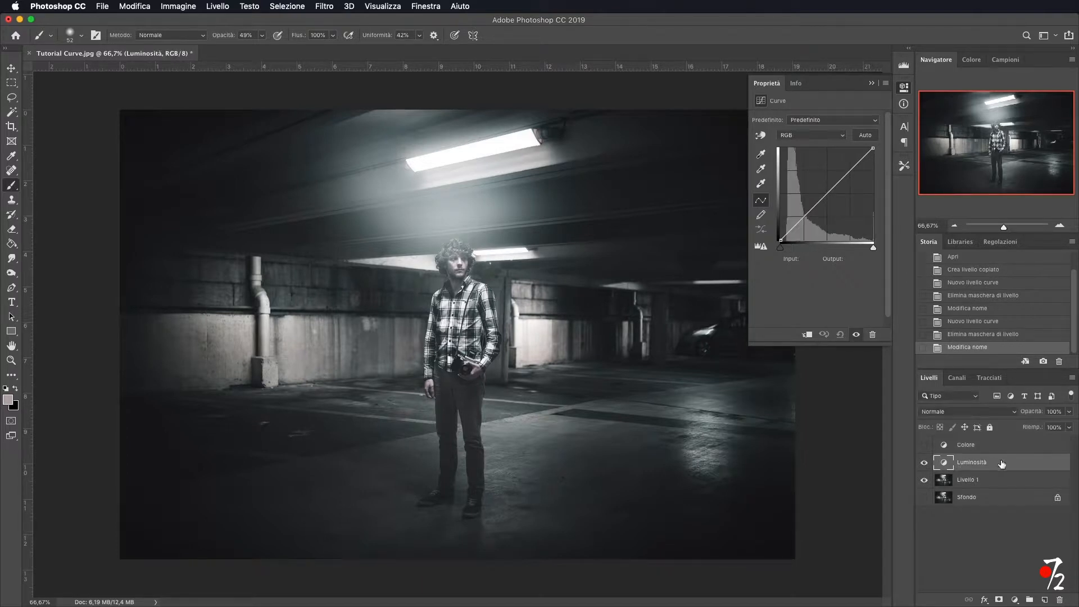
{"action": "left_click", "coordinate": [959, 416]}
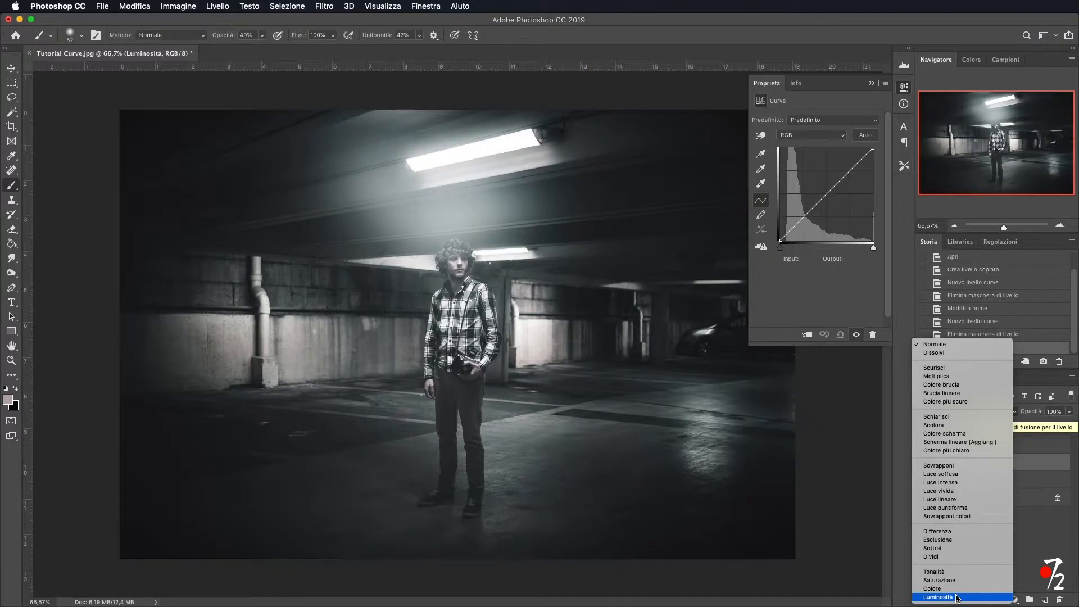
{"action": "left_click", "coordinate": [957, 597]}
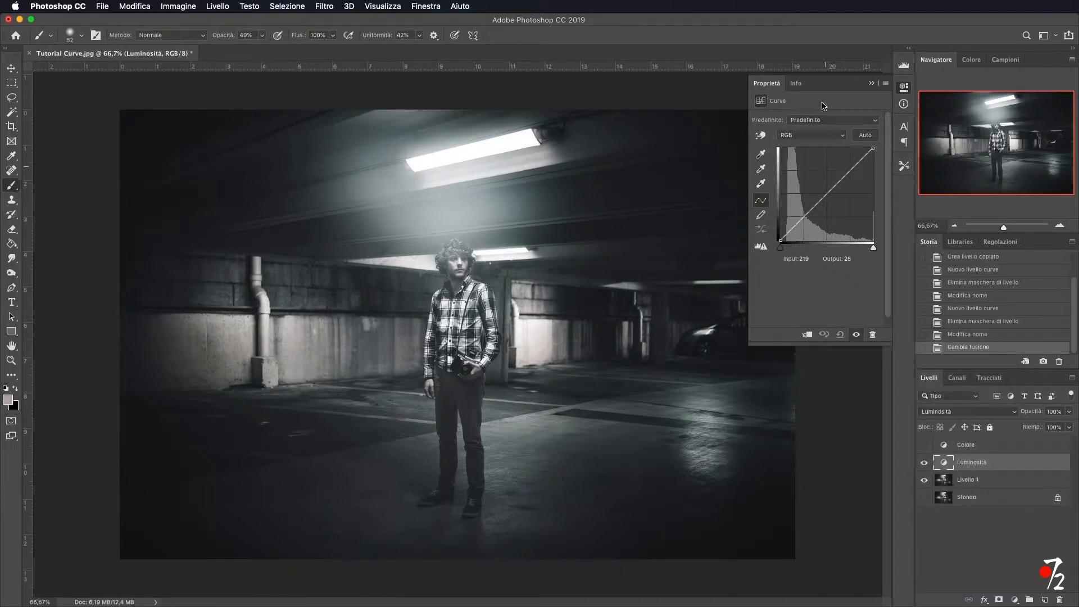
Step: Darken the Luminosità layer's RGB curve with a midpoint at input 147, output 112 and slightly adjusted end points, and compare before and after
{"action": "left_click", "coordinate": [826, 195]}
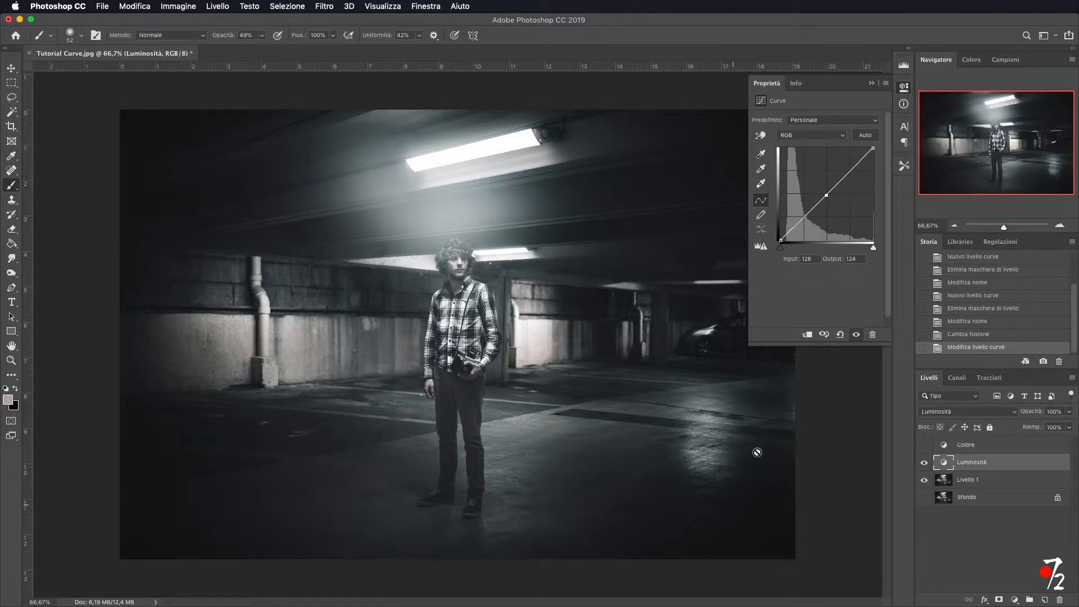
{"action": "left_click_drag", "start_coordinate": [825, 195], "coordinate": [831, 201]}
{"action": "left_click_drag", "start_coordinate": [782, 240], "coordinate": [784, 240]}
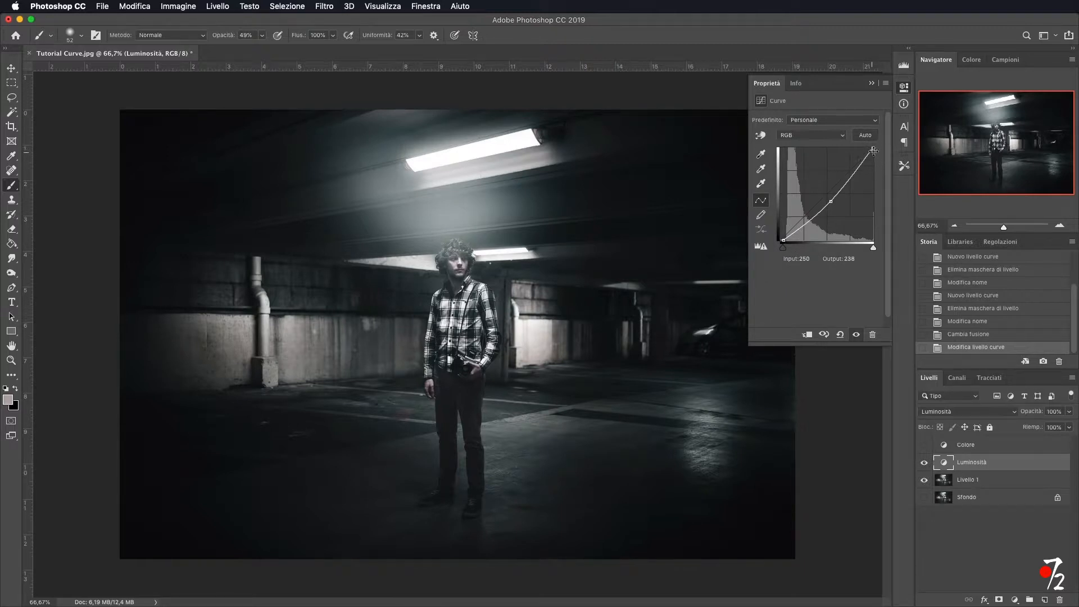
{"action": "left_click_drag", "start_coordinate": [874, 148], "coordinate": [872, 153]}
{"action": "left_click_drag", "start_coordinate": [832, 203], "coordinate": [837, 198]}
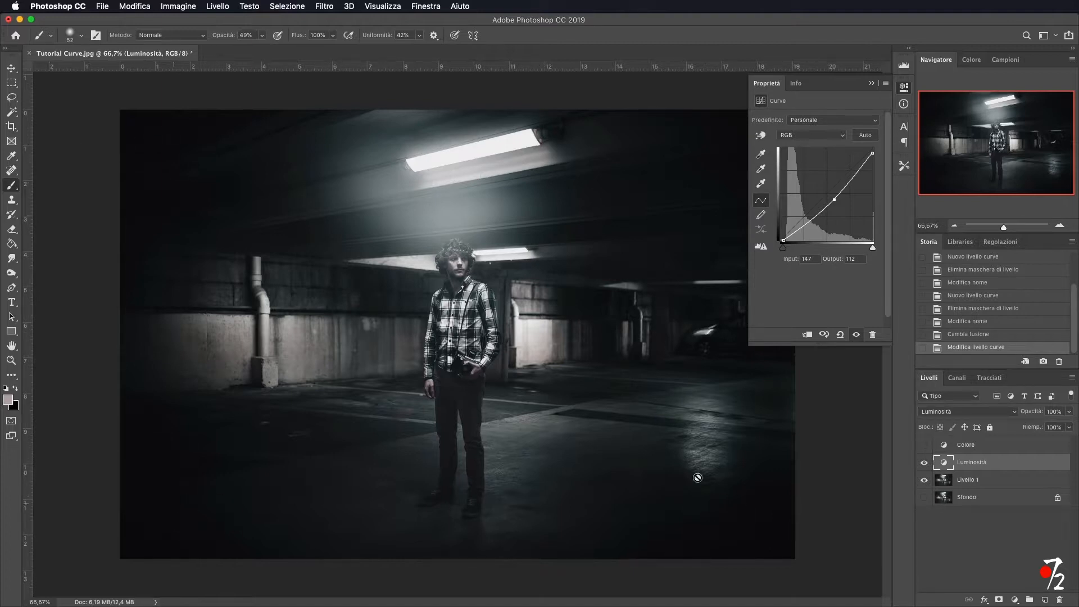
{"action": "left_click", "coordinate": [924, 463]}
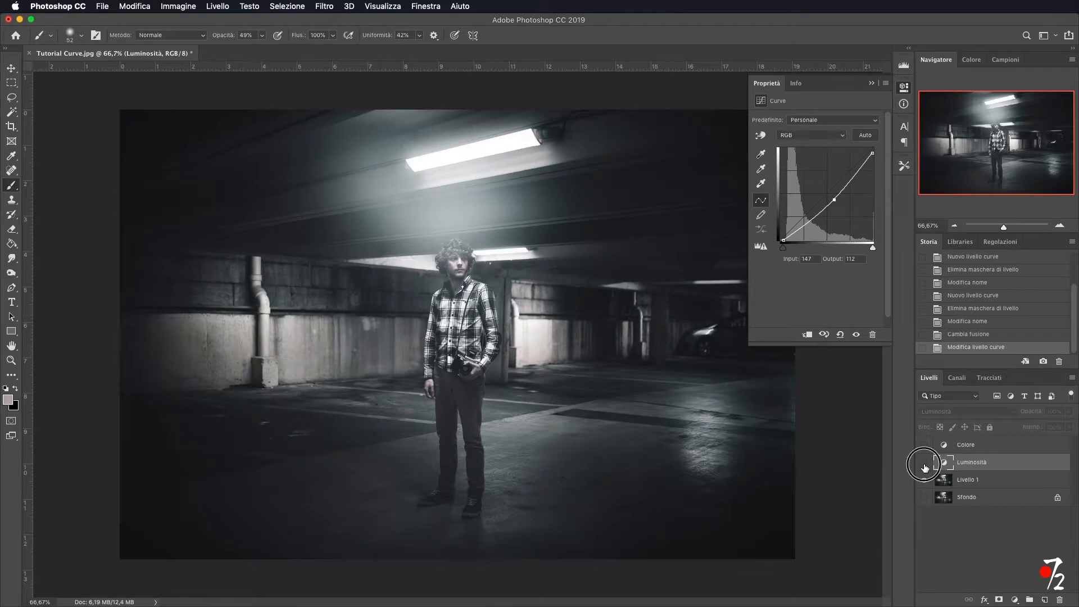
{"action": "left_click", "coordinate": [924, 464]}
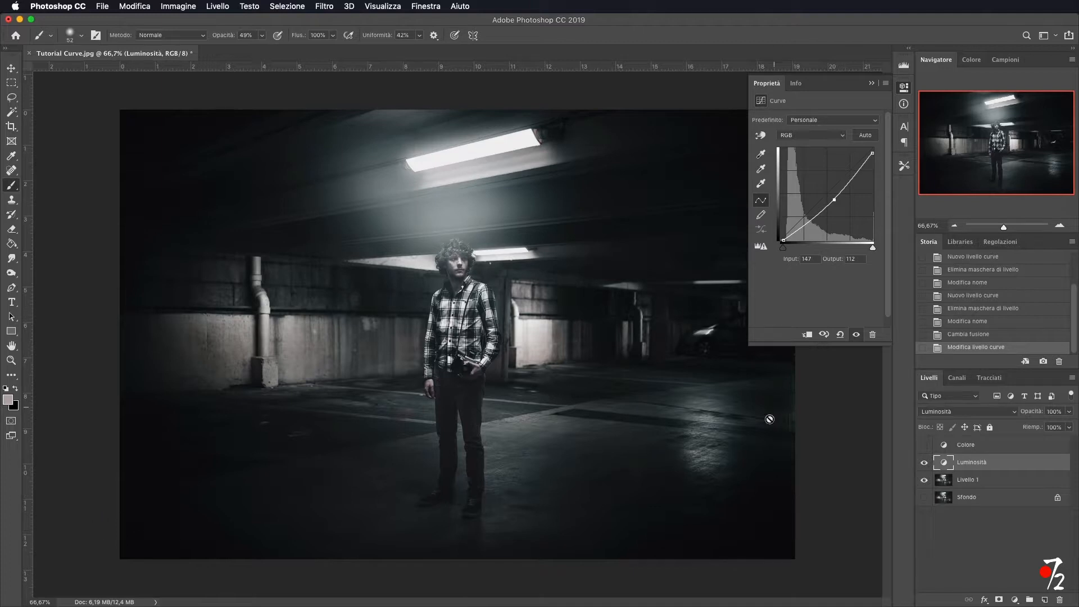
Step: Show the Colore layer and set its blend mode to Colore
{"action": "left_click", "coordinate": [924, 445]}
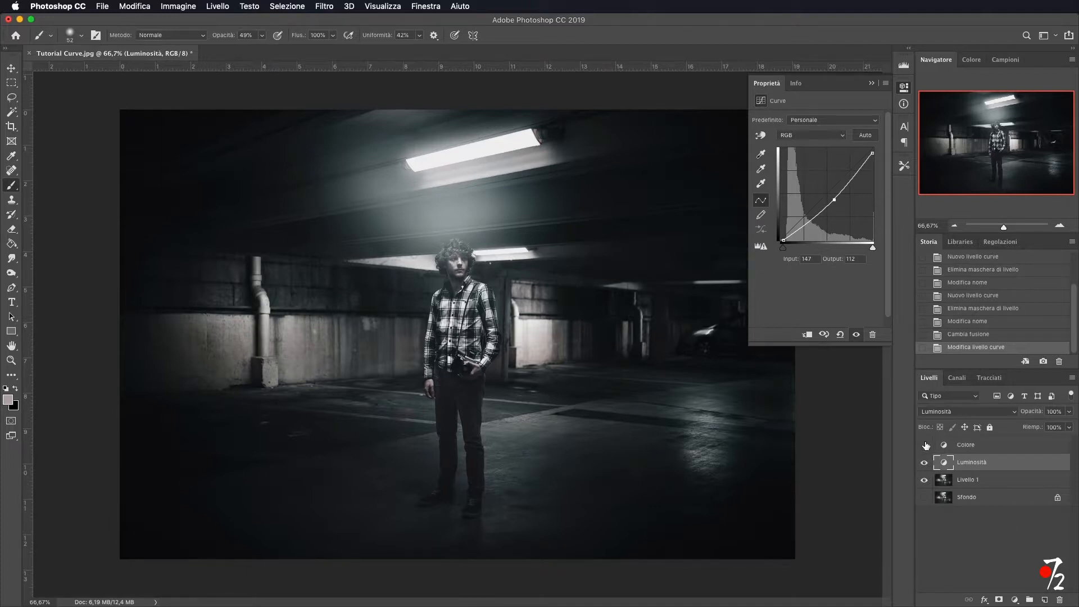
{"action": "left_click", "coordinate": [977, 448]}
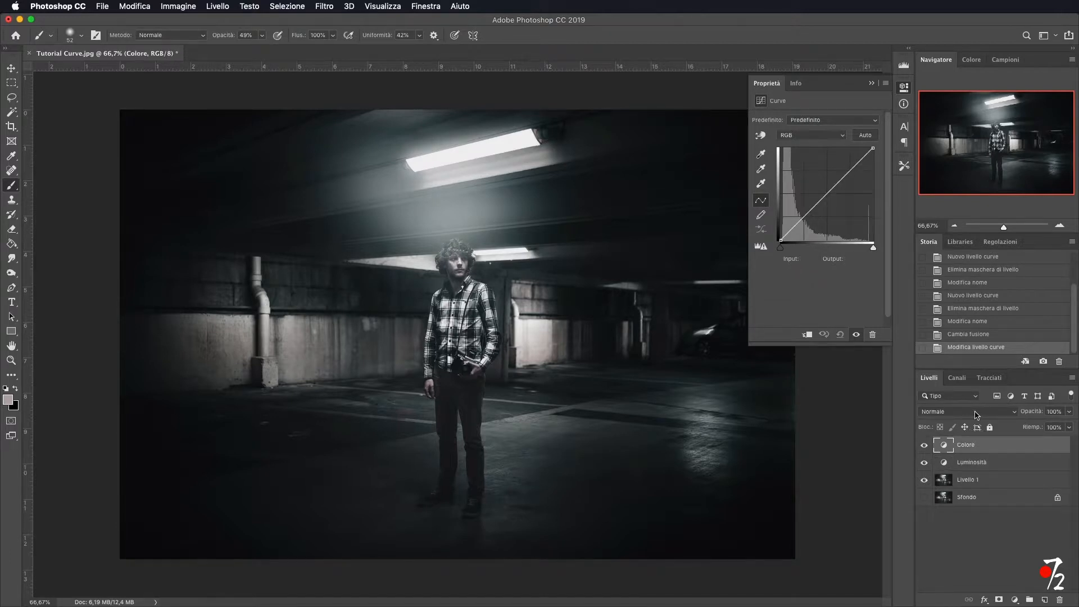
{"action": "left_click", "coordinate": [976, 414]}
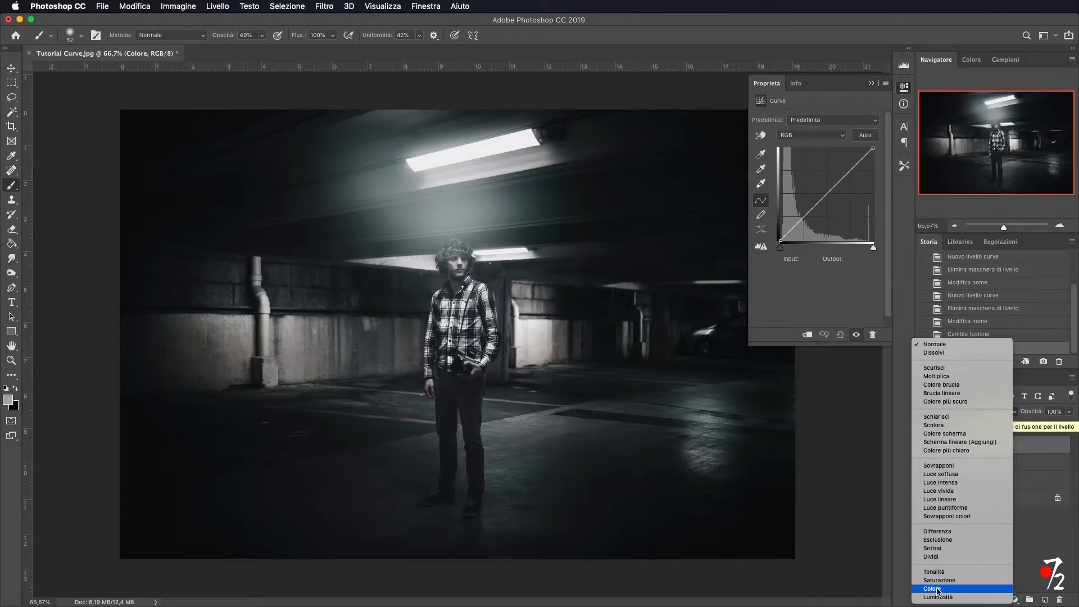
{"action": "left_click", "coordinate": [935, 590]}
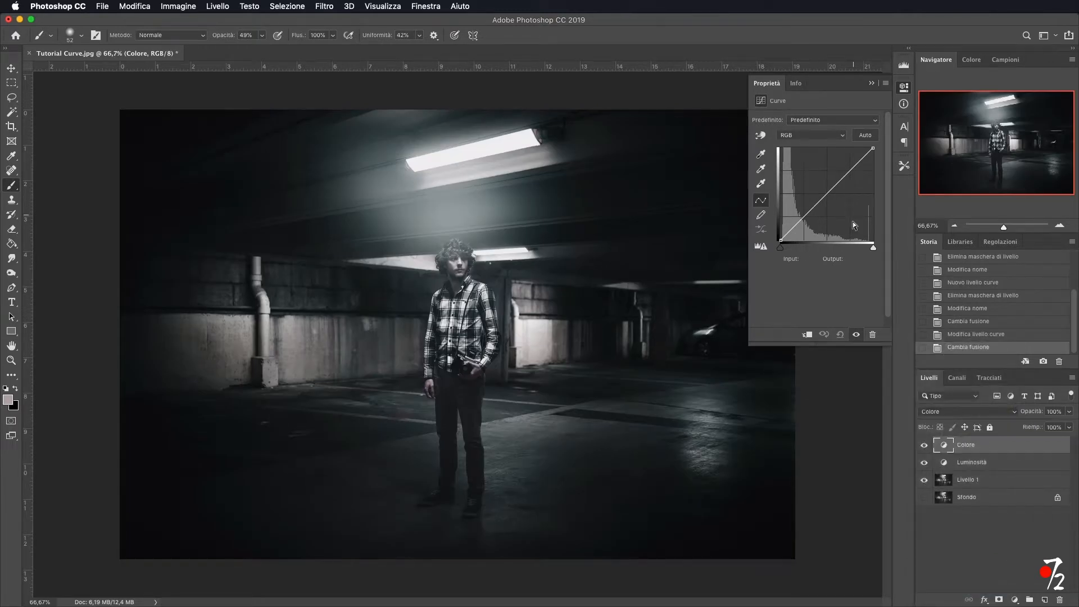
Step: On the Colore layer's blue curve, set the black point to about input 22, the white point to input 210, output 239, and adjust the midpoint
{"action": "left_click", "coordinate": [811, 137]}
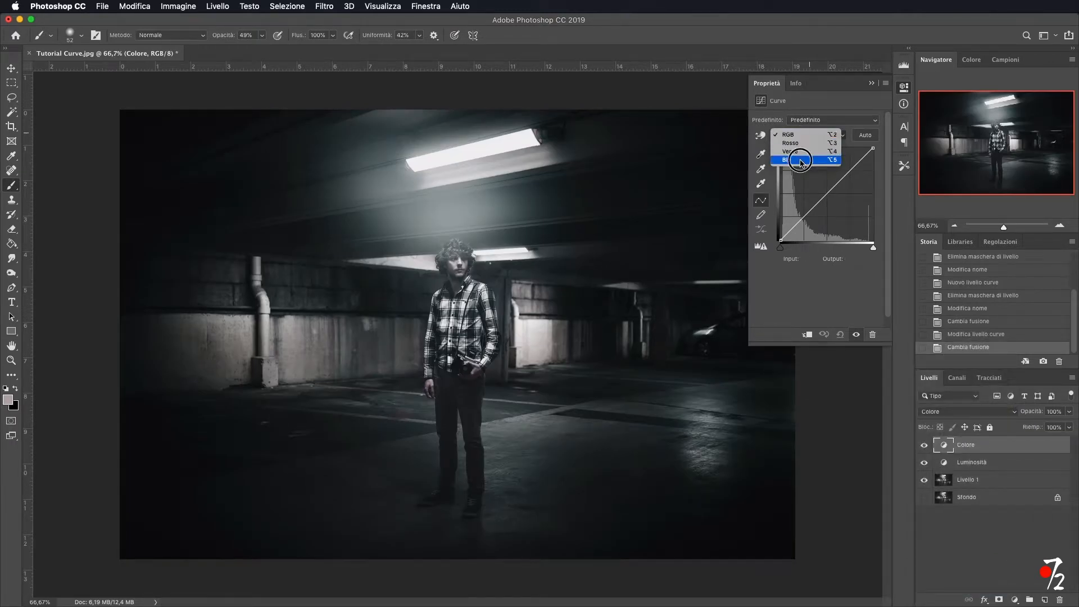
{"action": "left_click", "coordinate": [802, 161]}
{"action": "left_click", "coordinate": [811, 136]}
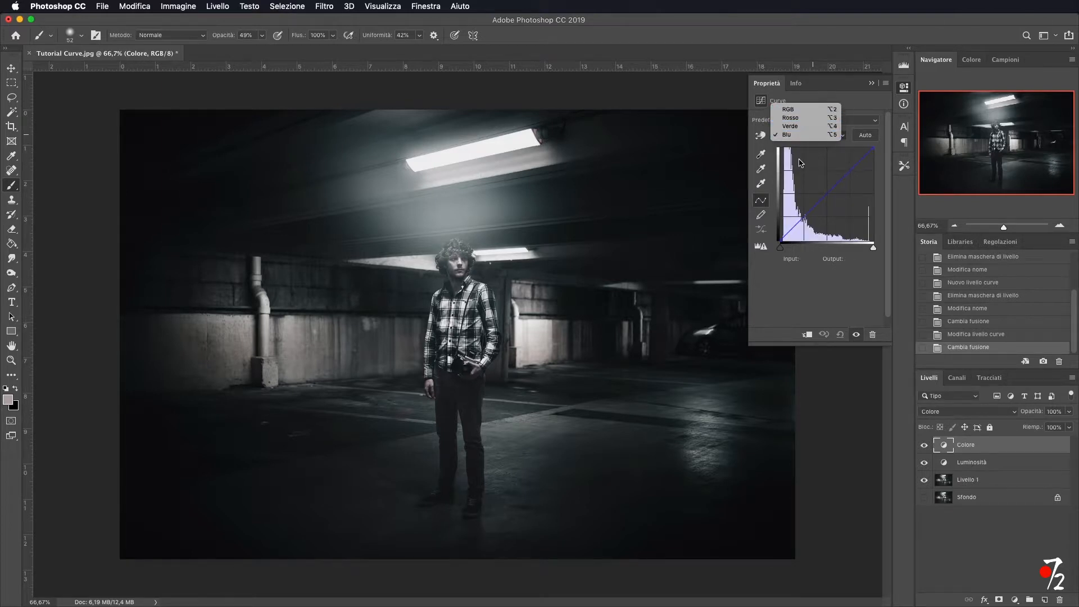
{"action": "left_click", "coordinate": [793, 288]}
{"action": "mouse_move", "coordinate": [828, 194]}
{"action": "left_mouse_down"}
{"action": "mouse_move", "coordinate": [843, 253]}
{"action": "mouse_move", "coordinate": [802, 143]}
{"action": "mouse_move", "coordinate": [812, 199]}
{"action": "mouse_move", "coordinate": [824, 192]}
{"action": "left_mouse_up"}
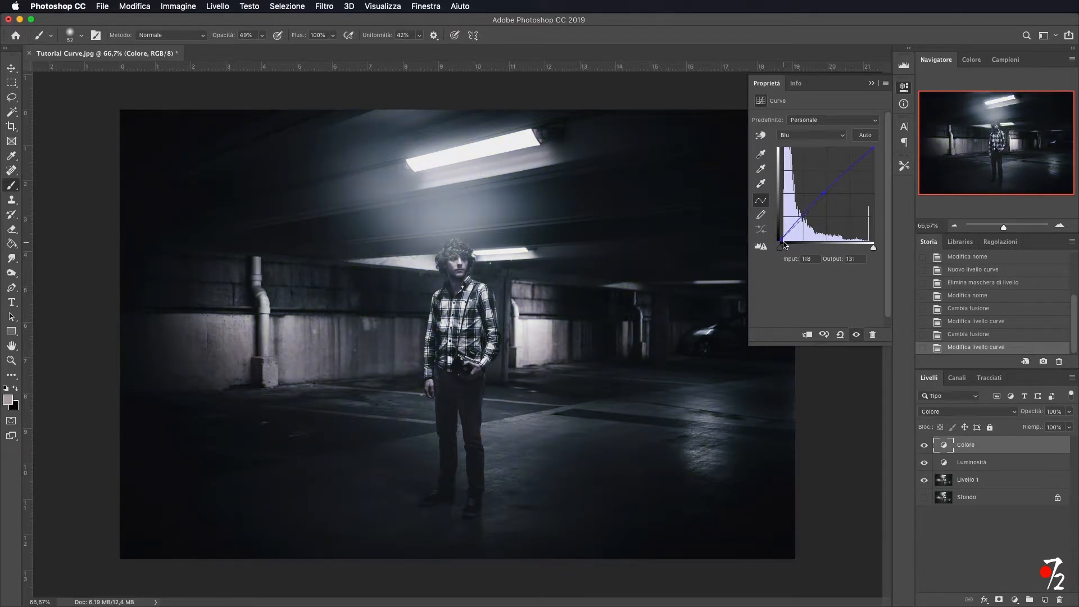
{"action": "left_click_drag", "start_coordinate": [782, 239], "coordinate": [790, 240]}
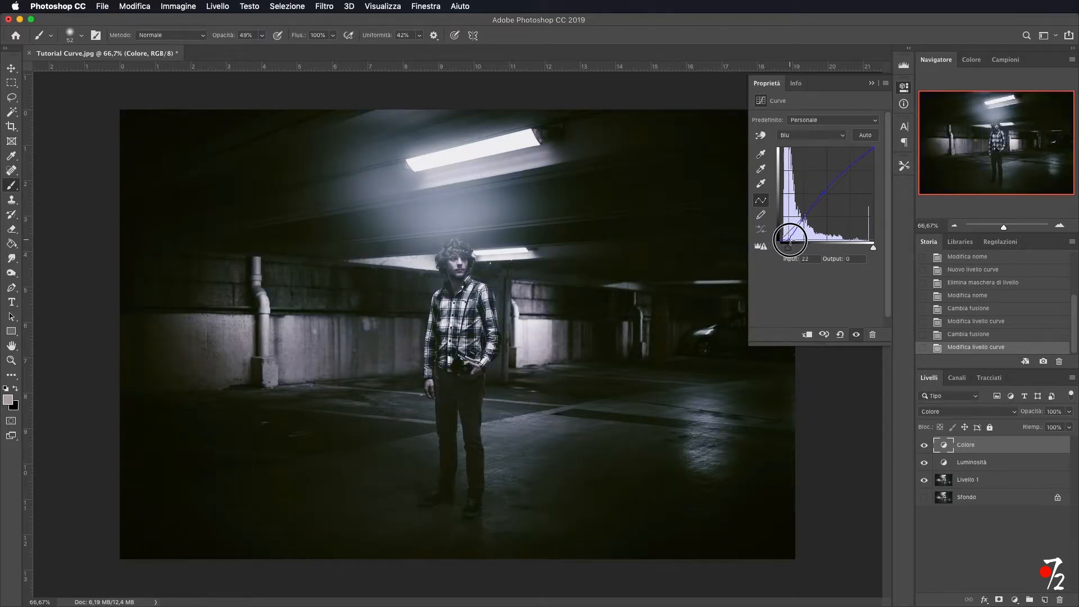
{"action": "left_click_drag", "start_coordinate": [873, 148], "coordinate": [856, 153]}
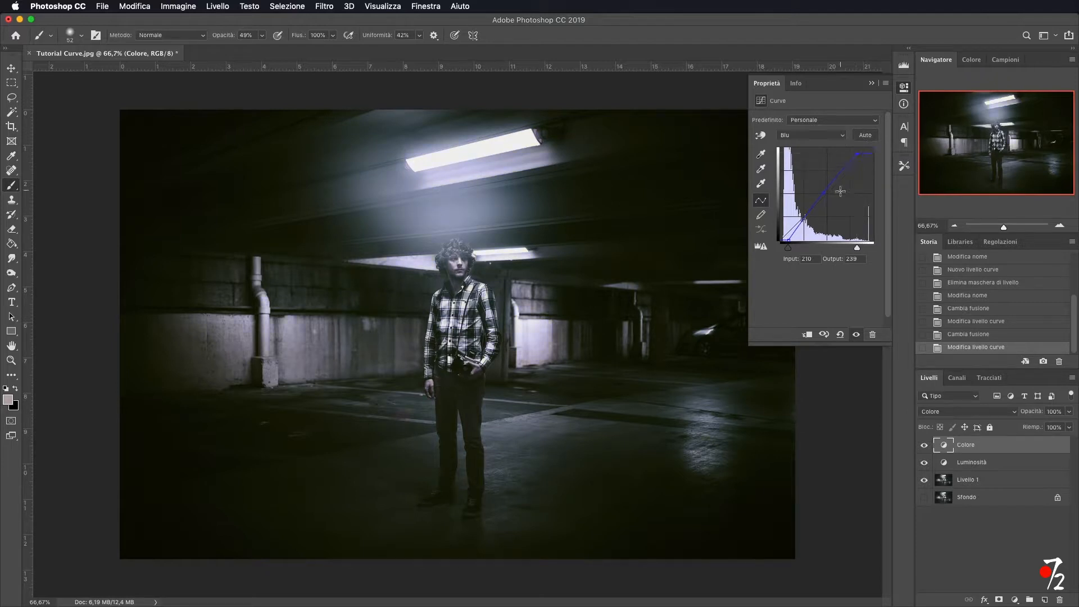
{"action": "left_click_drag", "start_coordinate": [824, 191], "coordinate": [820, 197]}
Step: On the Colore layer's green curve, shift the black point slightly inward, move the white point inward and down, and fine-tune the midpoint
{"action": "left_click", "coordinate": [829, 138]}
{"action": "left_click", "coordinate": [811, 125]}
{"action": "left_click_drag", "start_coordinate": [826, 194], "coordinate": [822, 197]}
{"action": "left_click_drag", "start_coordinate": [781, 240], "coordinate": [783, 239]}
{"action": "left_click_drag", "start_coordinate": [873, 149], "coordinate": [861, 157]}
{"action": "left_click_drag", "start_coordinate": [822, 198], "coordinate": [825, 193]}
Step: Raise the midpoint of the Colore layer's red curve to input 122, output 131, and collapse the curve settings
{"action": "left_click", "coordinate": [836, 134]}
{"action": "left_click", "coordinate": [821, 125]}
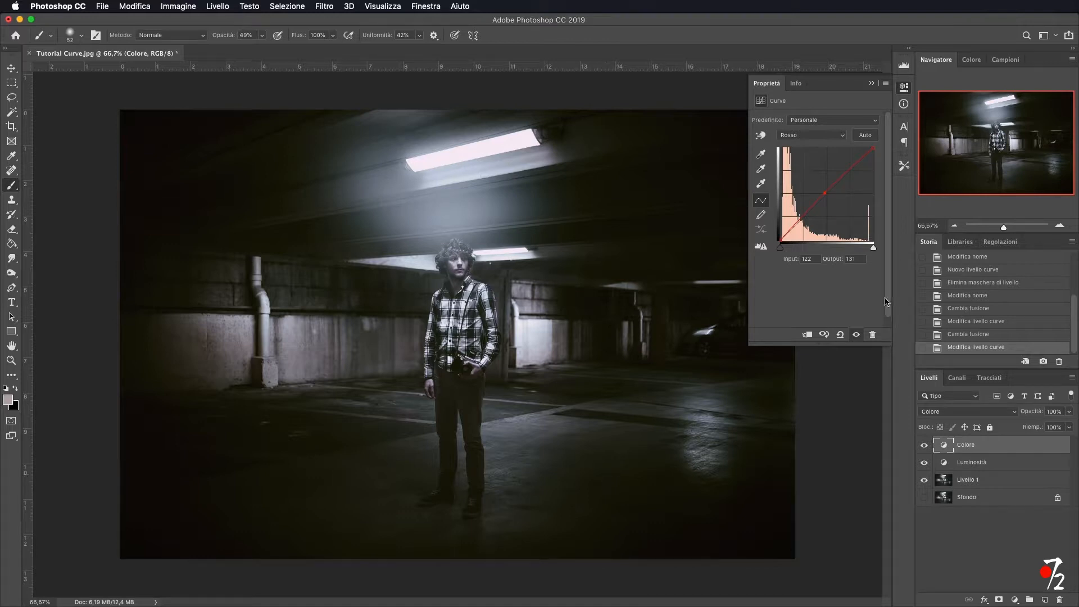
{"action": "left_click", "coordinate": [871, 83]}
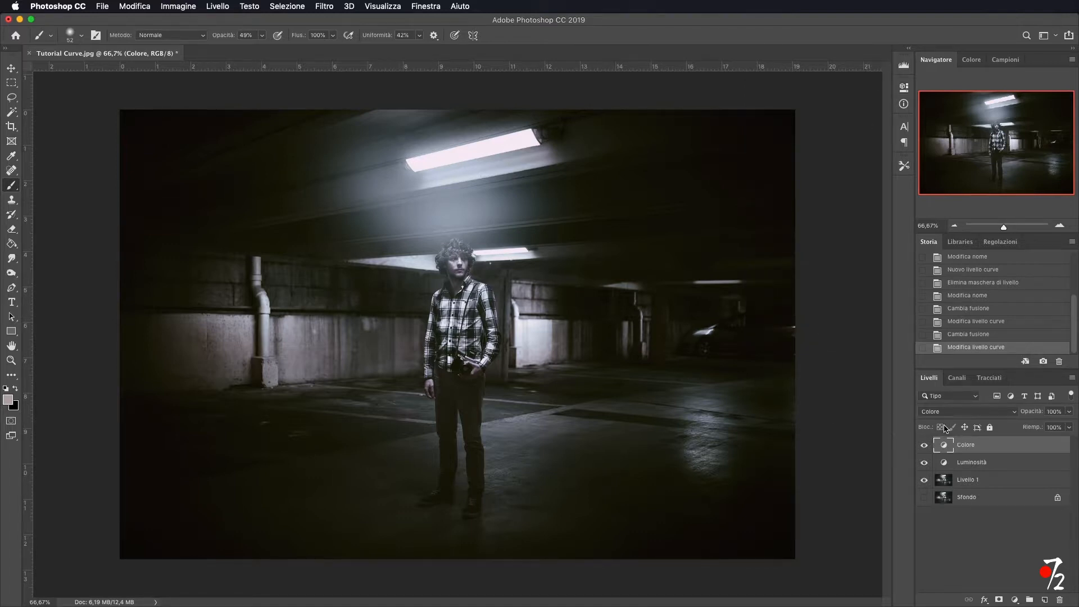
Step: Add a Channel Mixer adjustment layer above Colore and apply the preset Bianco e nero con filtro giallo (RGB)
{"action": "left_click", "coordinate": [1016, 599]}
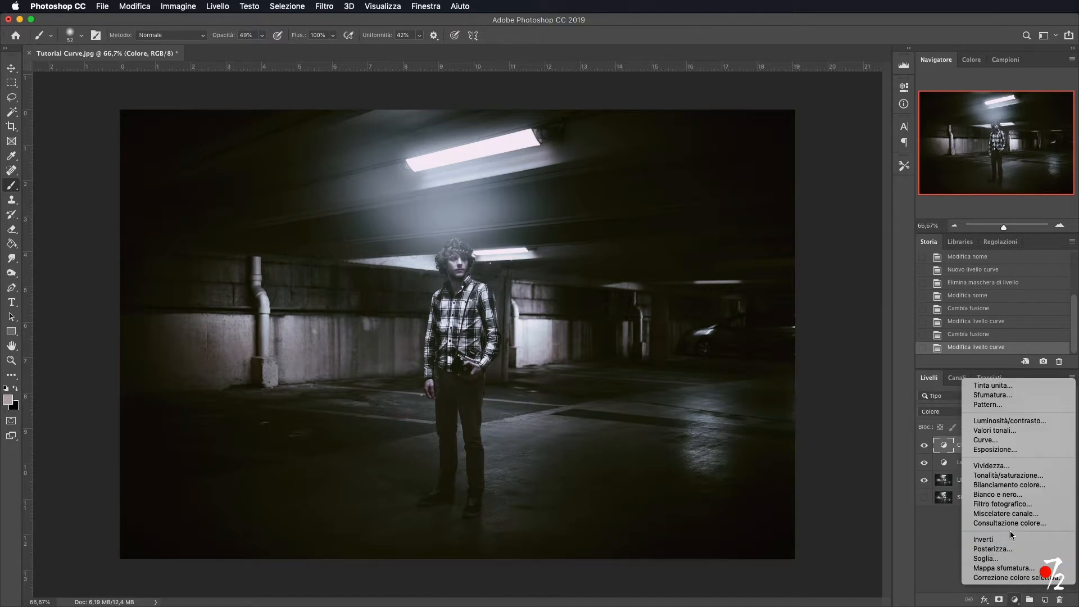
{"action": "left_click", "coordinate": [1051, 515]}
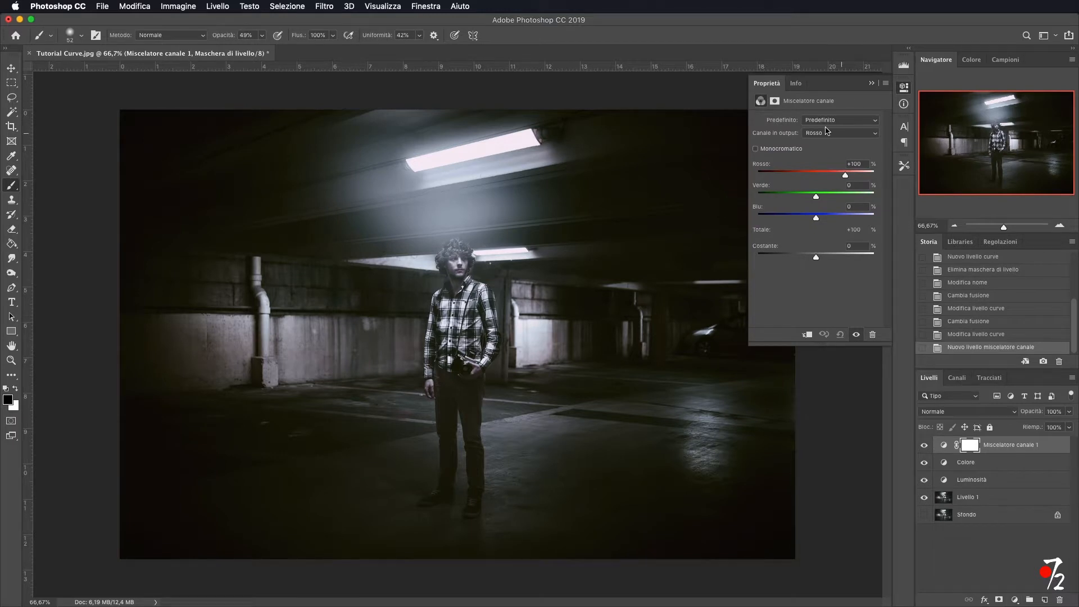
{"action": "left_click", "coordinate": [859, 122]}
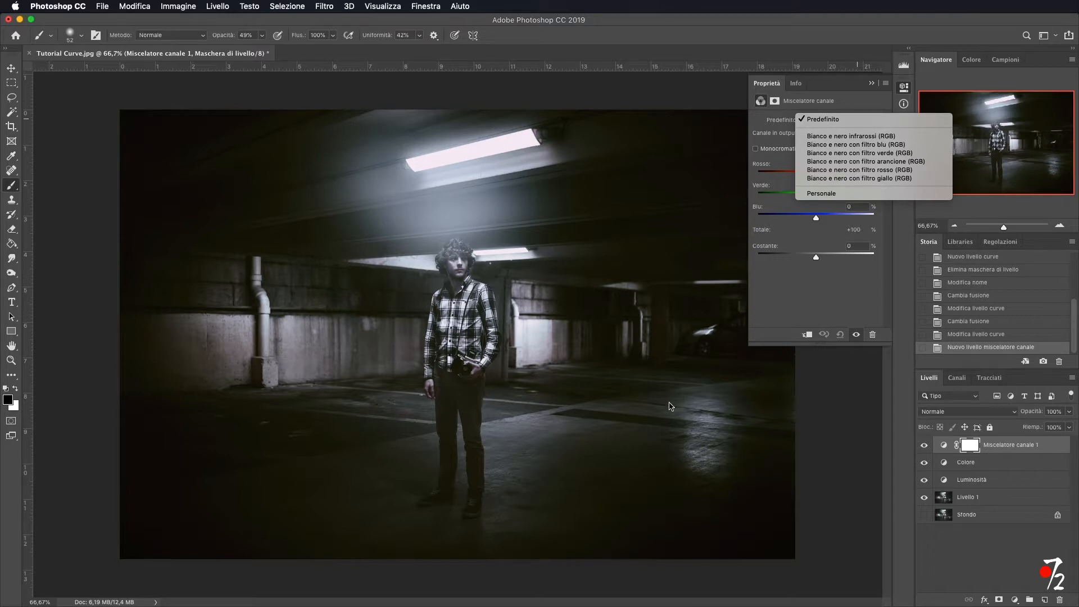
{"action": "left_click", "coordinate": [824, 178]}
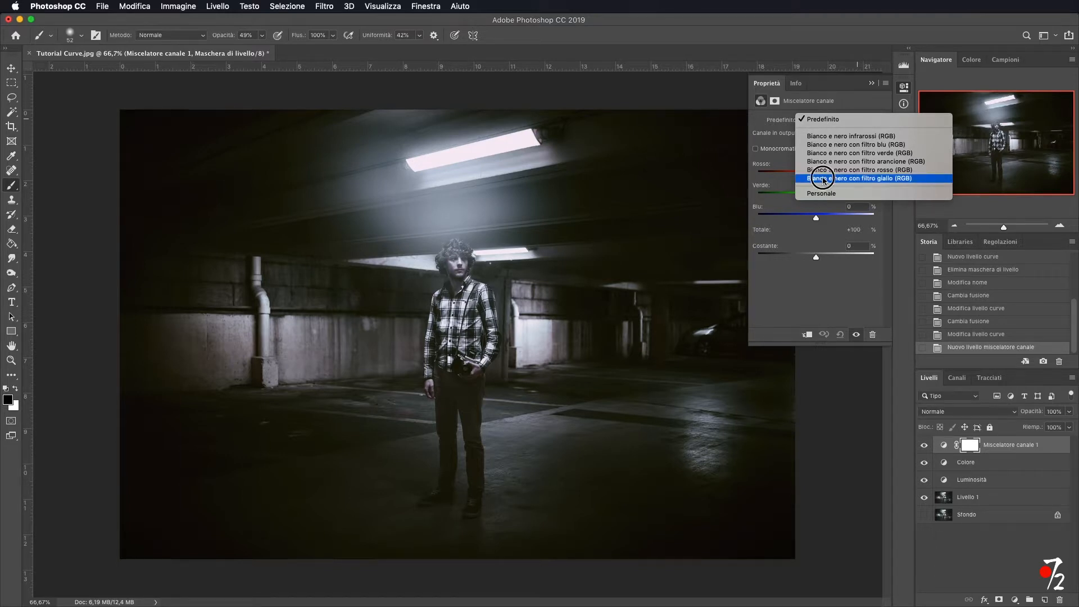
Step: Try the Channel Mixer presets Bianco e nero con filtro rosso (RGB) and Bianco e nero con filtro arancione (RGB)
{"action": "left_click", "coordinate": [822, 121]}
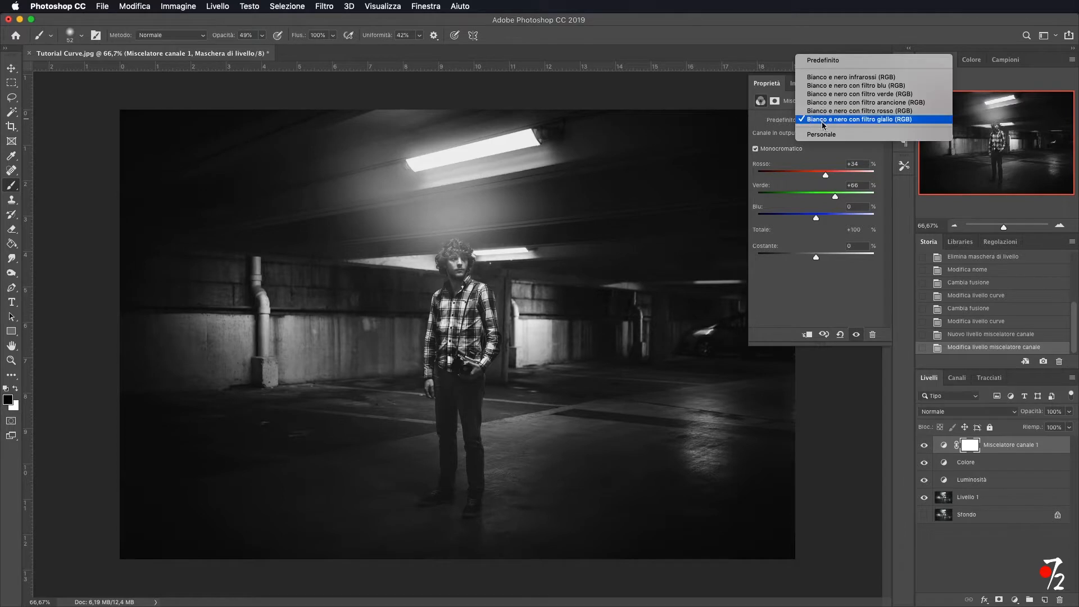
{"action": "left_click", "coordinate": [825, 113]}
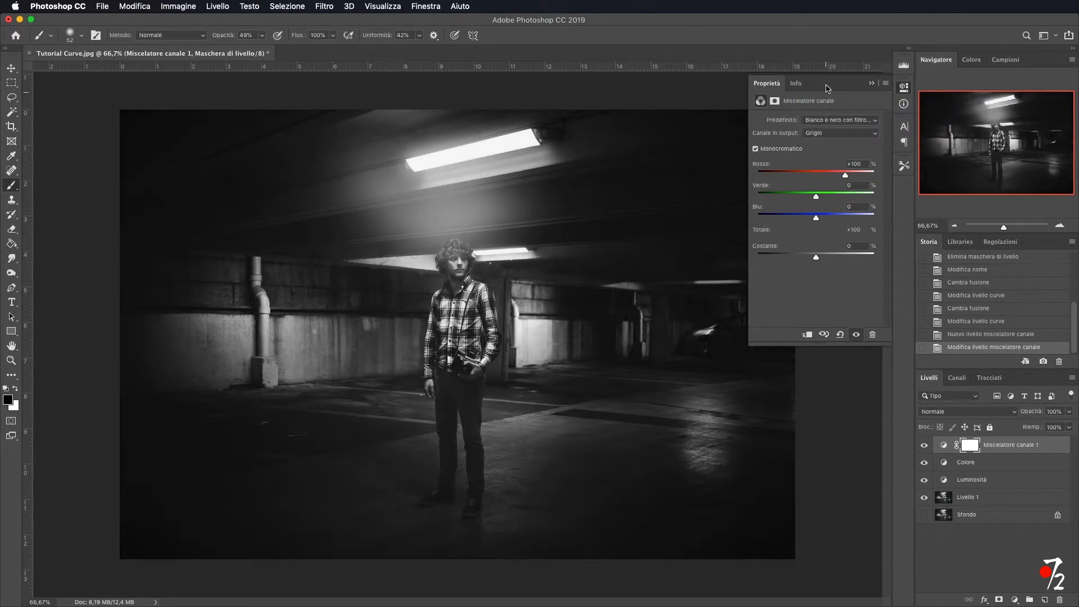
{"action": "left_click", "coordinate": [821, 122]}
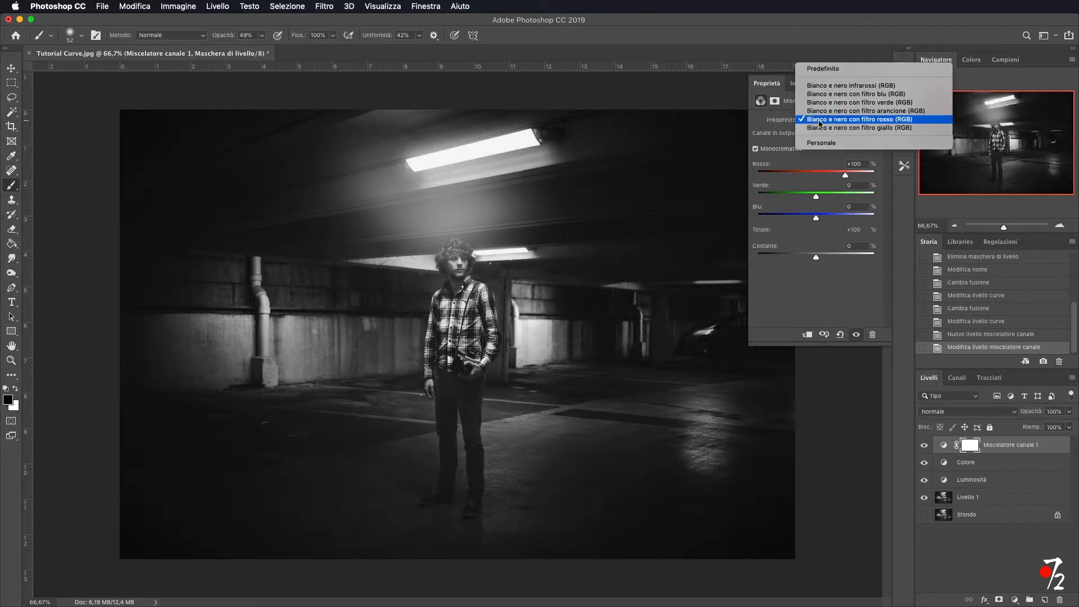
{"action": "left_click", "coordinate": [821, 115]}
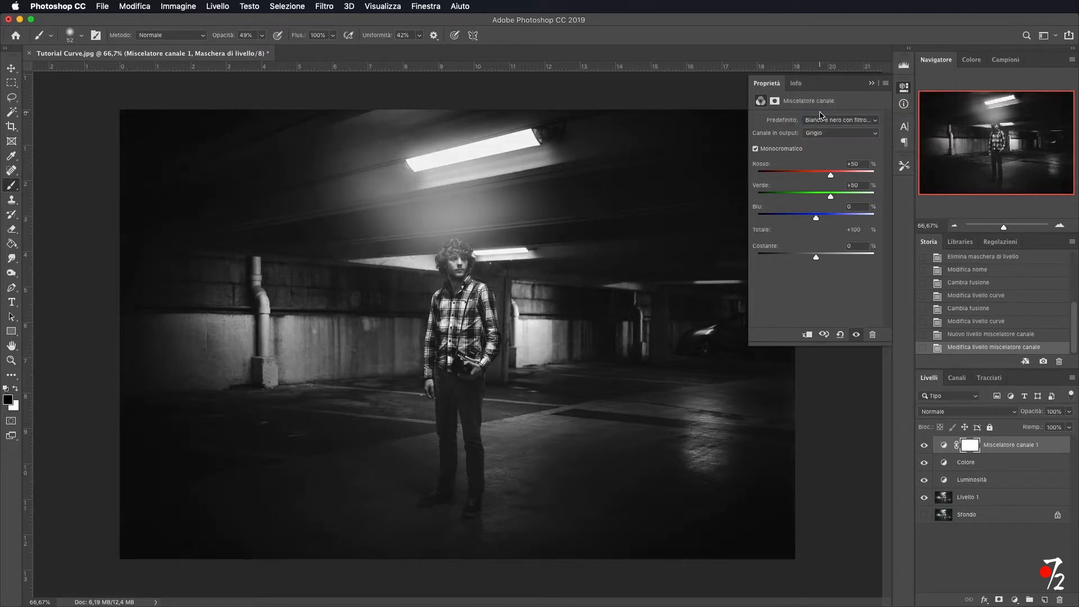
Step: Delete the Channel Mixer layer's mask and, after trying the green filter, apply the preset Bianco e nero con filtro rosso (RGB)
{"action": "left_click_drag", "start_coordinate": [968, 445], "coordinate": [1062, 600]}
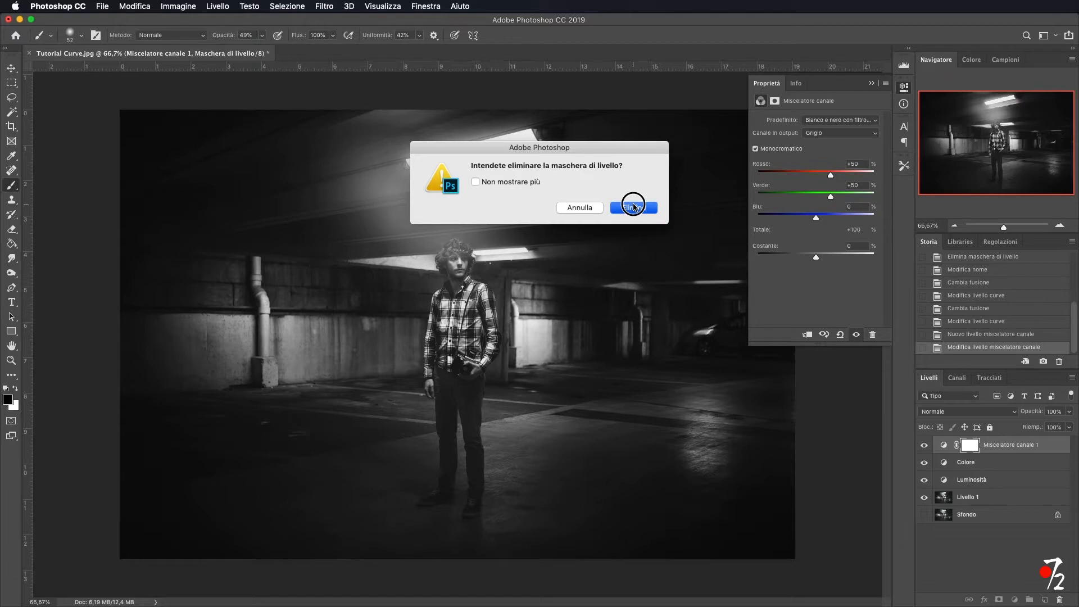
{"action": "left_click", "coordinate": [633, 208]}
{"action": "left_click", "coordinate": [852, 124]}
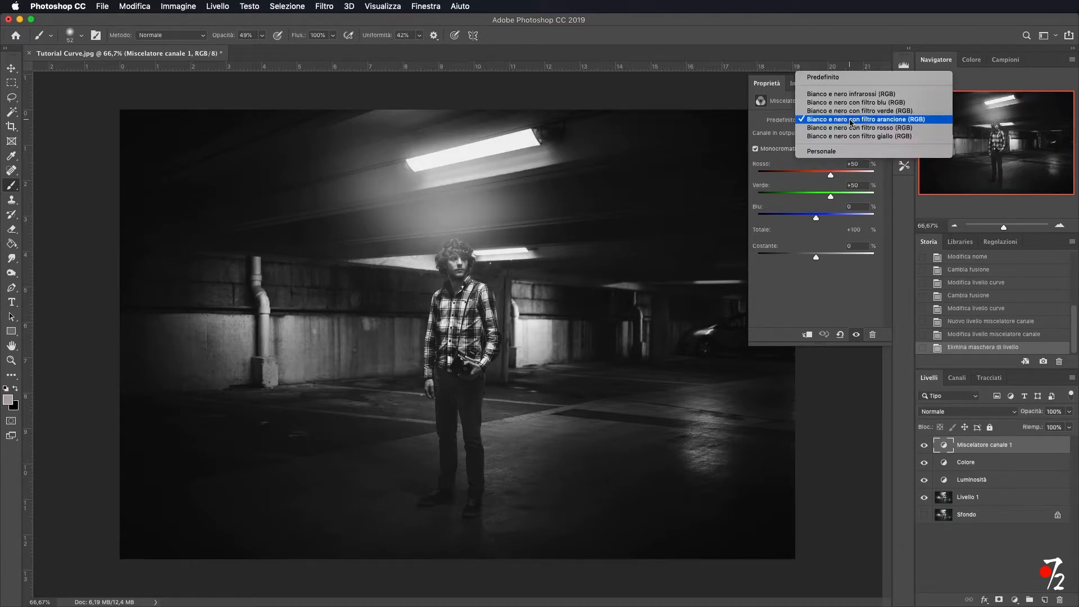
{"action": "left_click", "coordinate": [852, 111]}
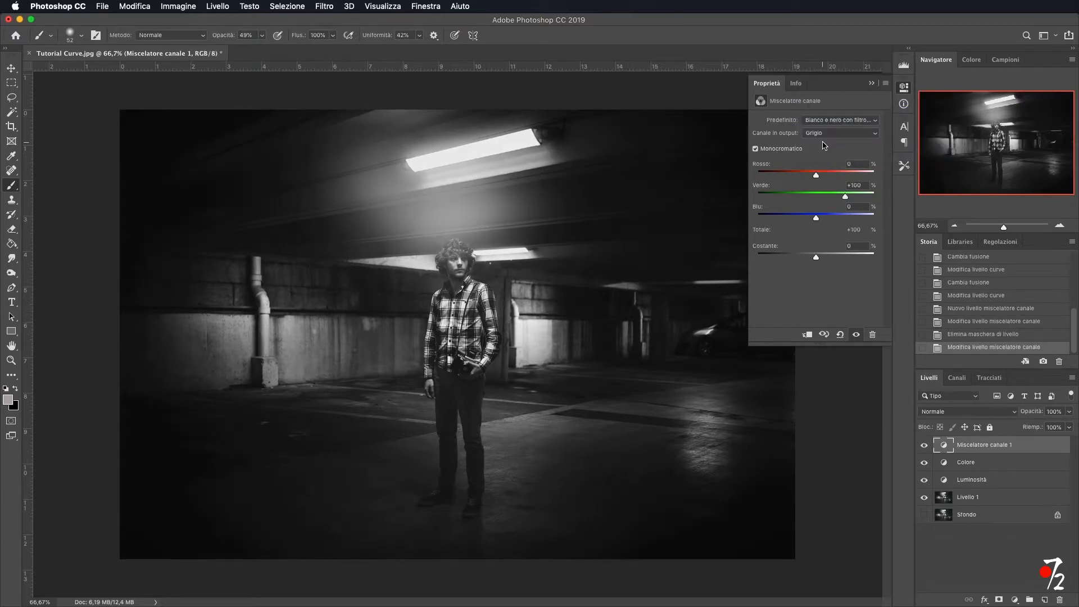
{"action": "left_click", "coordinate": [827, 131]}
{"action": "left_click", "coordinate": [833, 145]}
{"action": "left_click", "coordinate": [839, 121]}
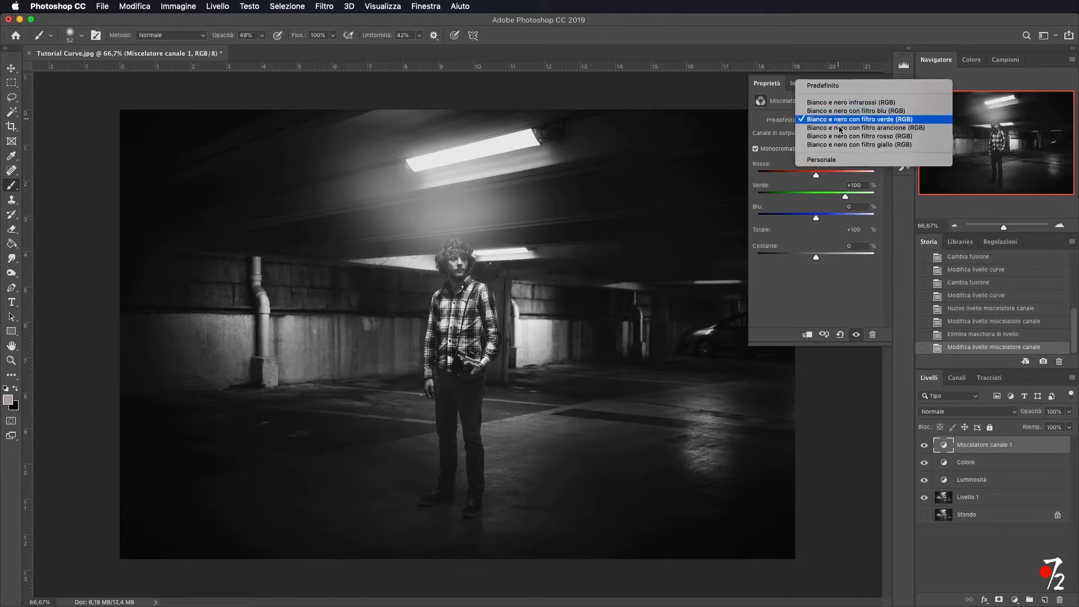
{"action": "left_click", "coordinate": [841, 136]}
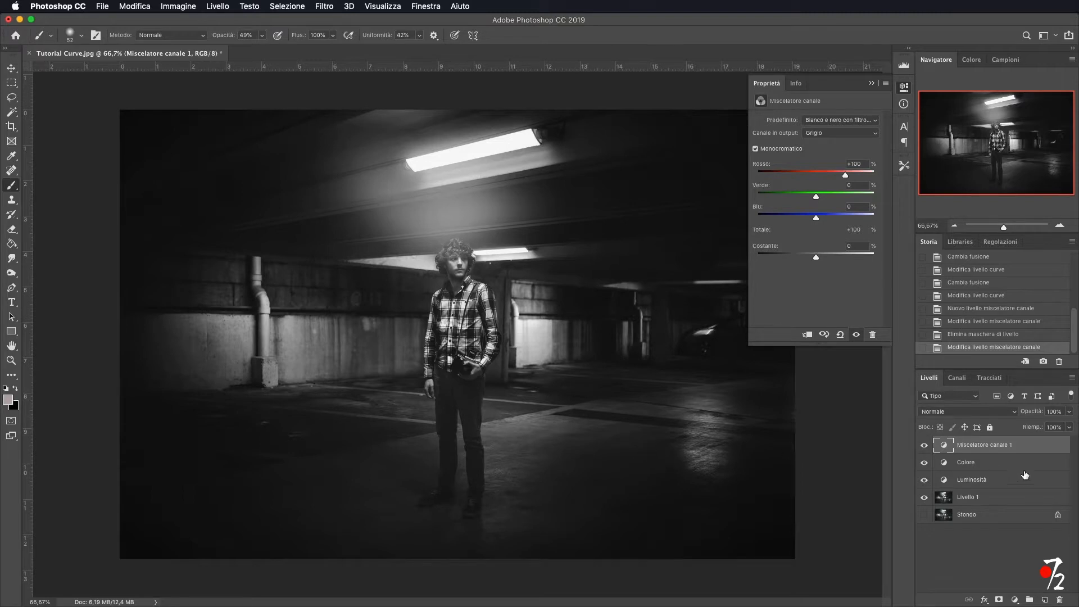
Step: Lower the Miscelatore canale 1 layer's opacity to 22% and toggle its visibility to compare the effect
{"action": "left_click", "coordinate": [1069, 411]}
{"action": "left_click_drag", "start_coordinate": [1067, 425], "coordinate": [1030, 430]}
{"action": "left_click", "coordinate": [926, 446]}
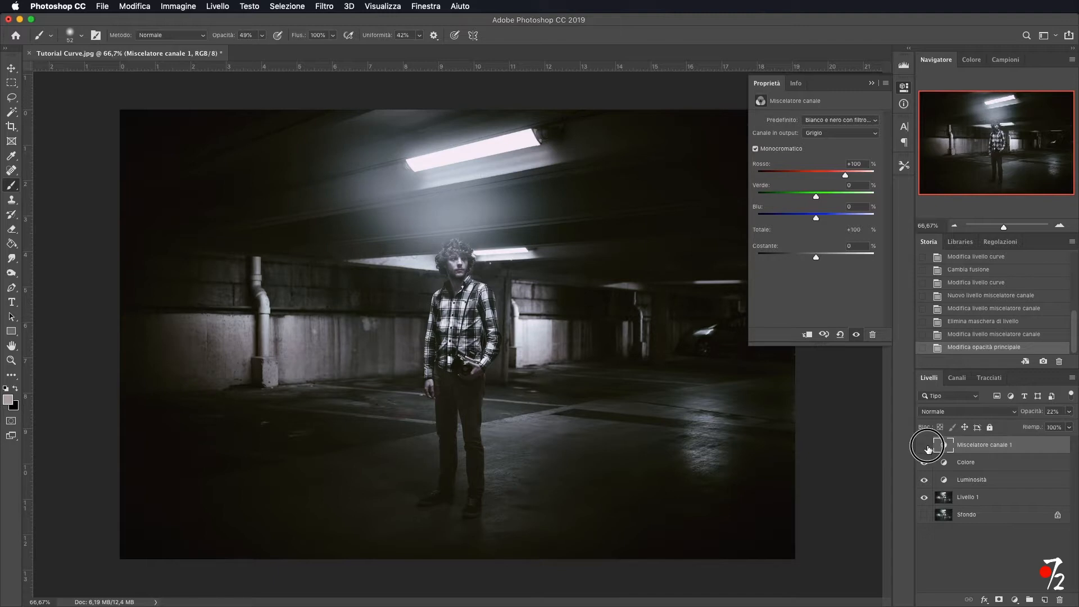
{"action": "left_click", "coordinate": [927, 447]}
{"action": "left_click", "coordinate": [928, 447]}
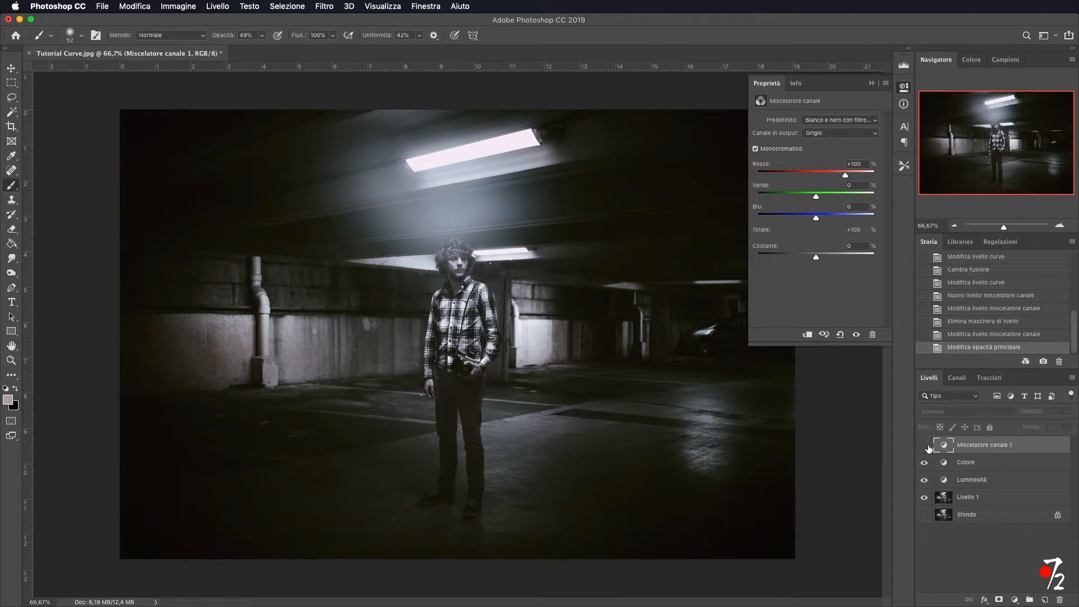
{"action": "left_click", "coordinate": [925, 446]}
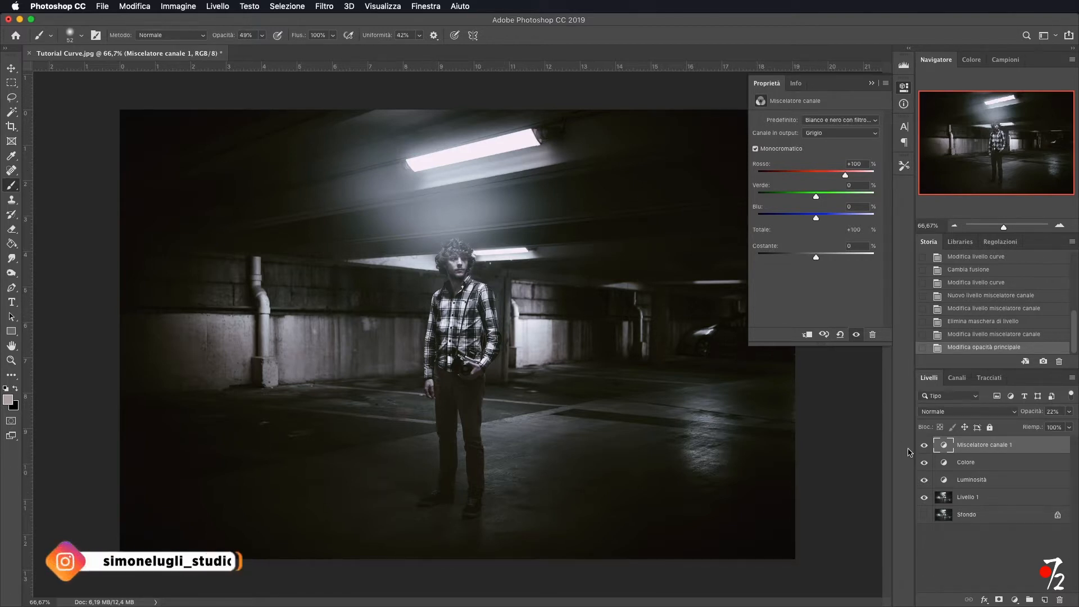
Step: Group the Miscelatore canale 1, Colore and Luminosità layers
{"action": "left_click", "coordinate": [990, 484], "text": "shift"}
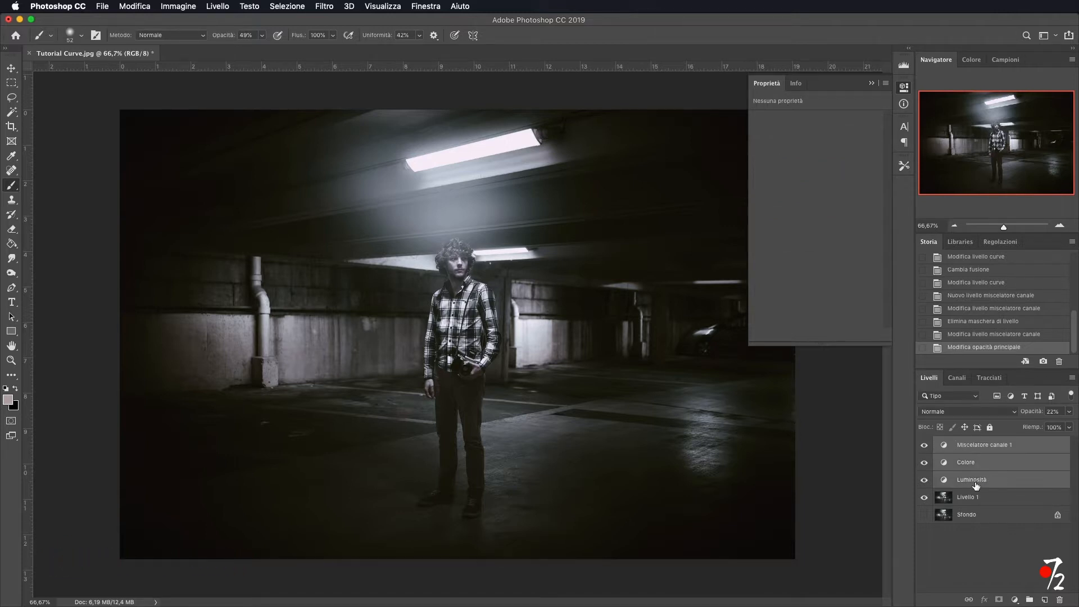
{"action": "key", "text": "super+j"}
{"action": "key", "text": "super+z"}
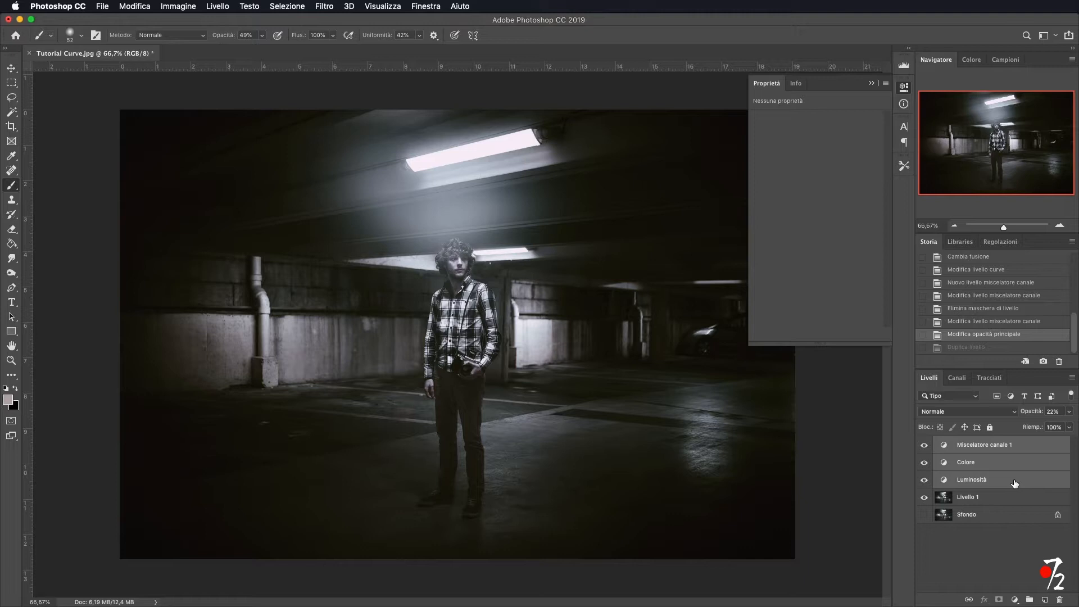
{"action": "key", "text": "super+g"}
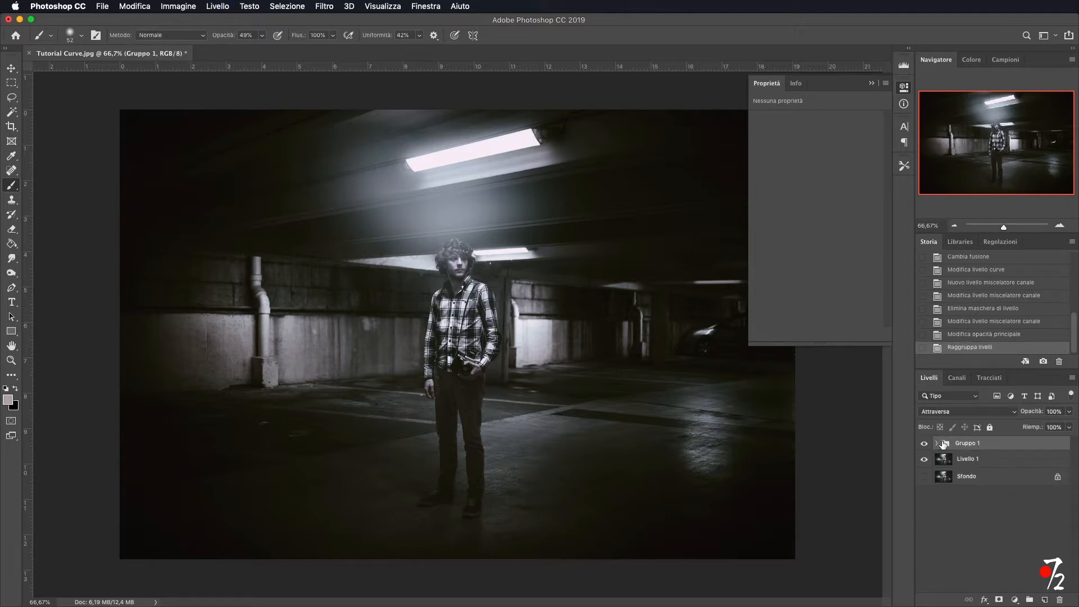
Step: Toggle the visibility of Gruppo 1 repeatedly to compare the photo before and after the grading
{"action": "left_click", "coordinate": [924, 444]}
{"action": "left_click", "coordinate": [924, 444]}
{"action": "left_click", "coordinate": [924, 444]}
{"action": "left_click", "coordinate": [924, 444]}
{"action": "left_click", "coordinate": [924, 444]}
{"action": "left_click", "coordinate": [924, 444]}
{"action": "left_click", "coordinate": [925, 444]}
{"action": "left_click", "coordinate": [924, 444]}
{"action": "left_click", "coordinate": [925, 444]}
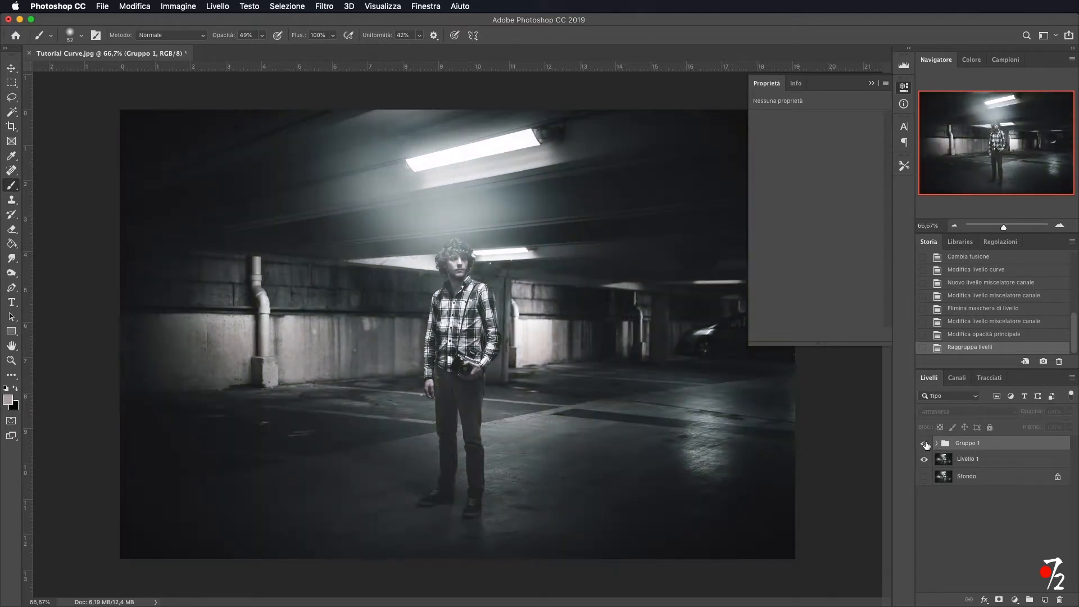
{"action": "left_click", "coordinate": [924, 444]}
Step: On the Colore layer's blue curve inside Gruppo 1, lower the midpoint and set the white point to input 215, output 236
{"action": "left_click", "coordinate": [936, 443]}
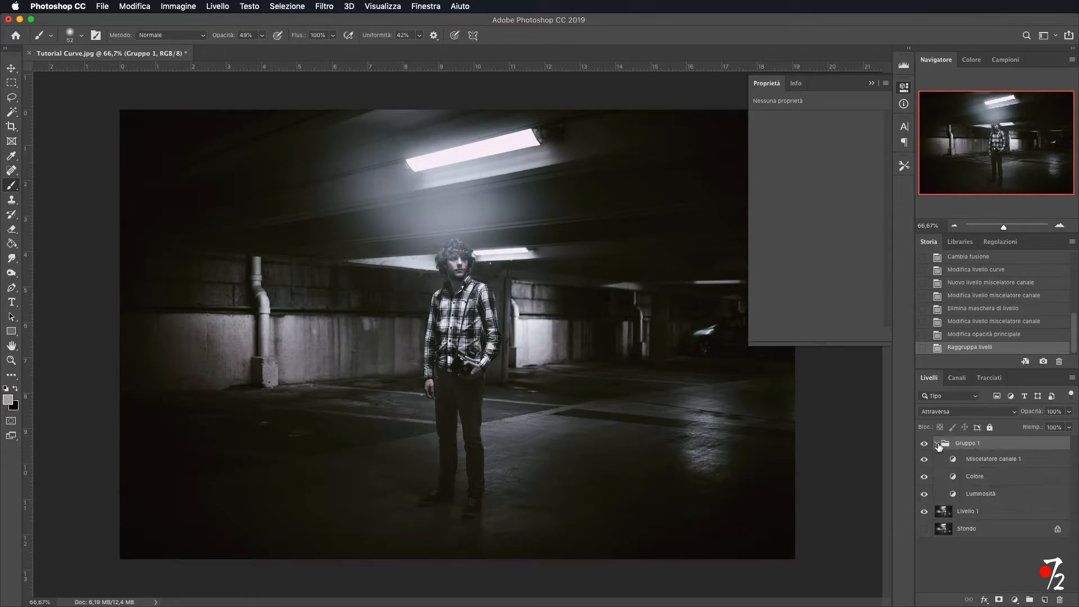
{"action": "left_click", "coordinate": [979, 477]}
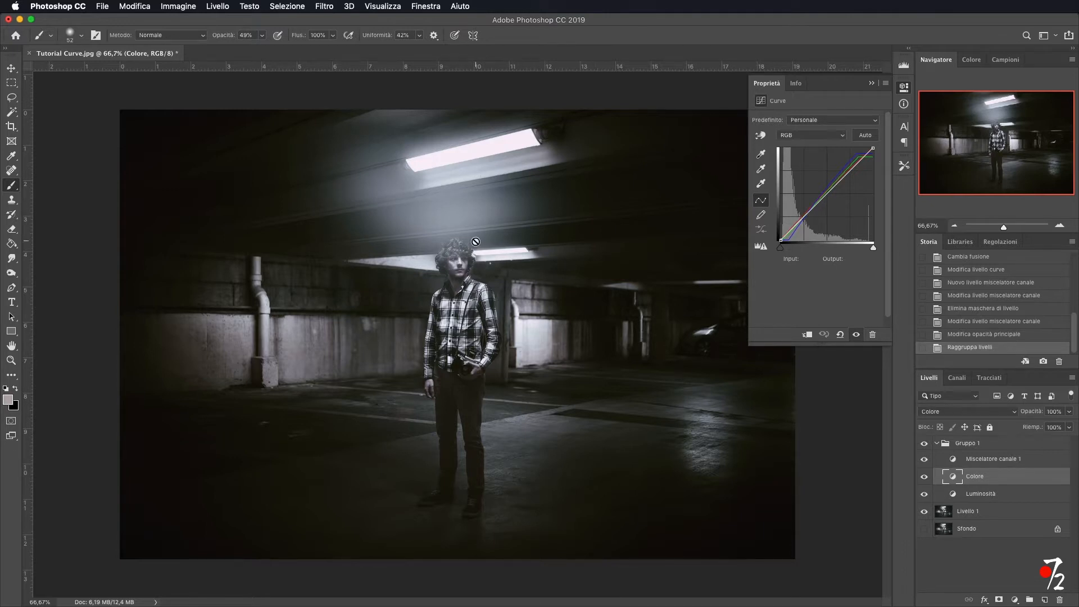
{"action": "left_click", "coordinate": [824, 134]}
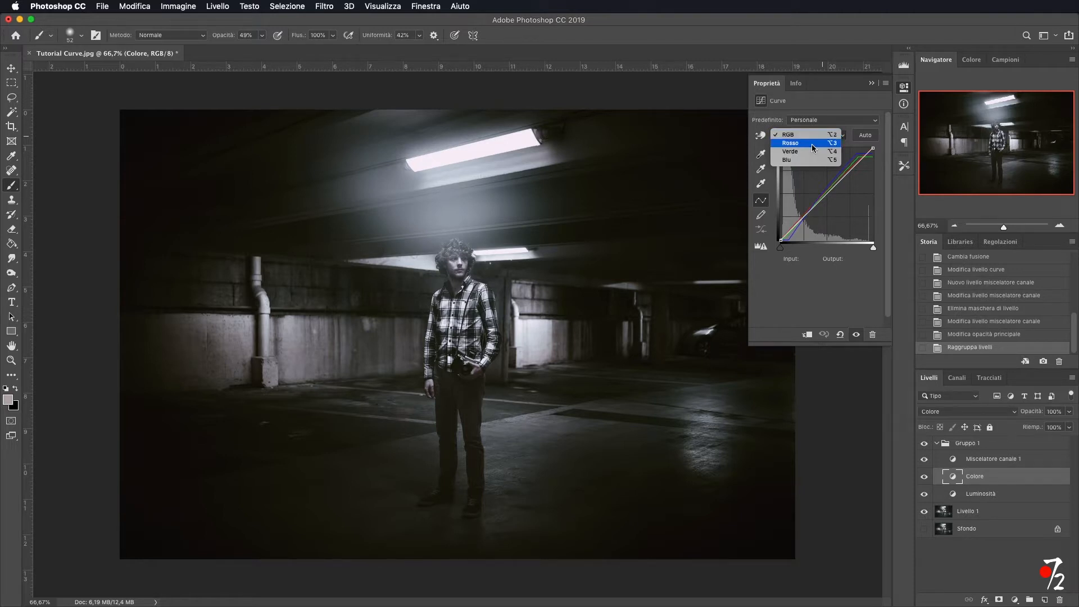
{"action": "left_click", "coordinate": [803, 160]}
{"action": "left_click_drag", "start_coordinate": [820, 198], "coordinate": [827, 200]}
{"action": "left_click_drag", "start_coordinate": [856, 153], "coordinate": [858, 155]}
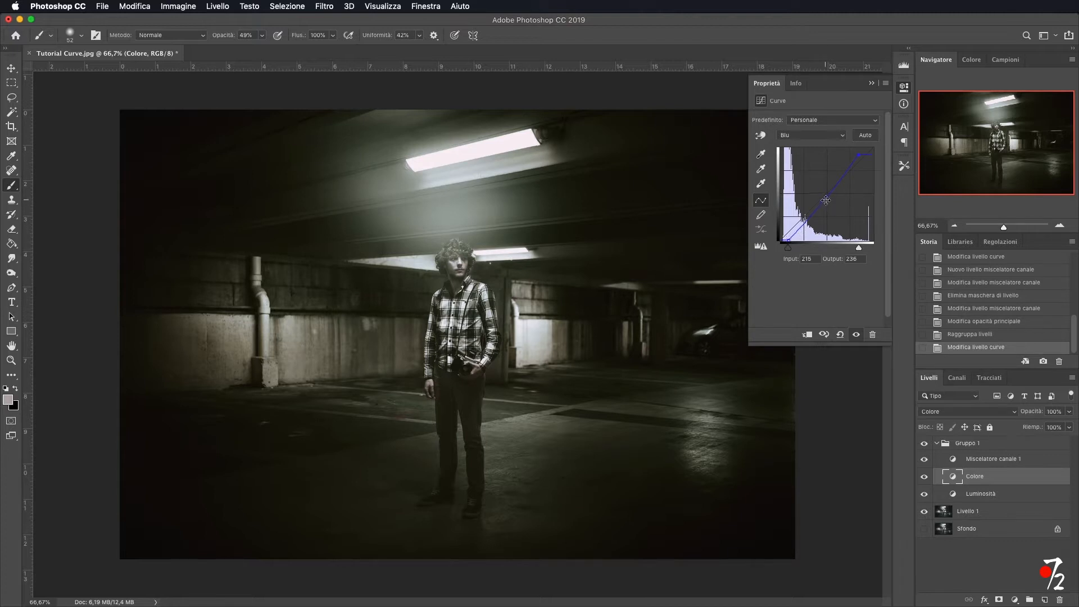
Step: On the Colore layer, lower the green curve's white point, raise its black point, and set the red midpoint to input 120, output 131
{"action": "left_click", "coordinate": [820, 136]}
{"action": "left_click", "coordinate": [818, 125]}
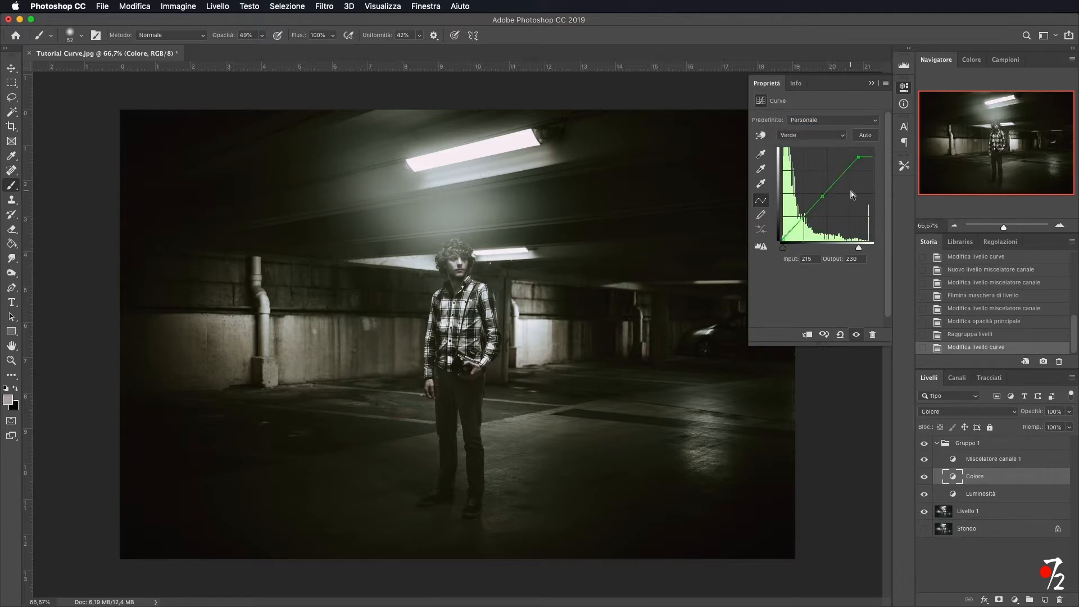
{"action": "left_click_drag", "start_coordinate": [858, 156], "coordinate": [856, 160]}
{"action": "left_click_drag", "start_coordinate": [783, 241], "coordinate": [786, 234]}
{"action": "left_click", "coordinate": [814, 135]}
{"action": "left_click", "coordinate": [817, 124]}
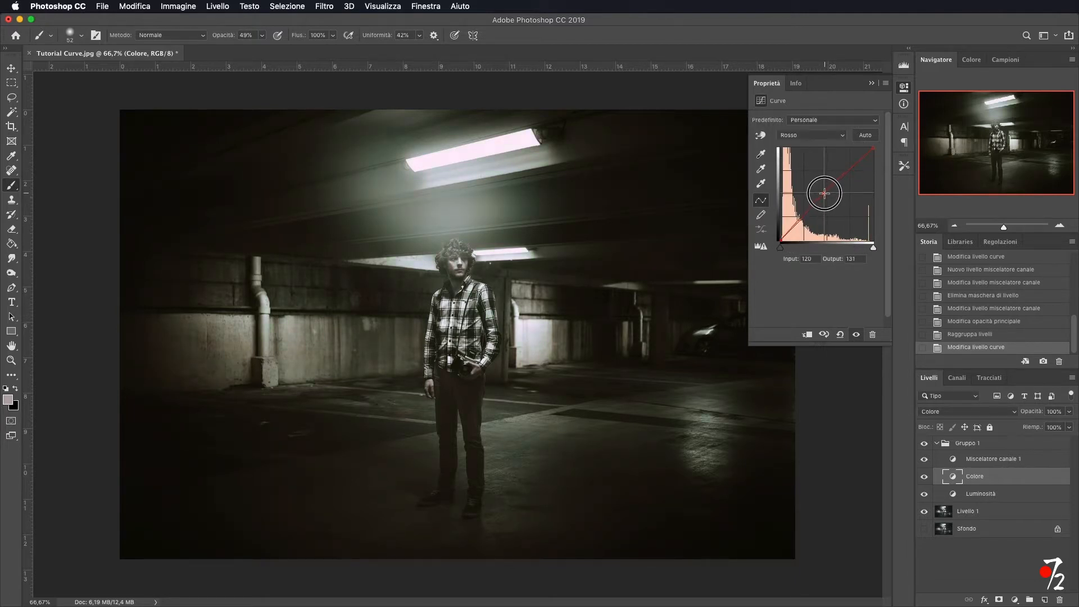
Step: Switch Gruppo 1 off and on to examine how the adjusted color curves change the photo
{"action": "left_click", "coordinate": [925, 443]}
{"action": "left_click", "coordinate": [924, 443]}
{"action": "left_click", "coordinate": [925, 444]}
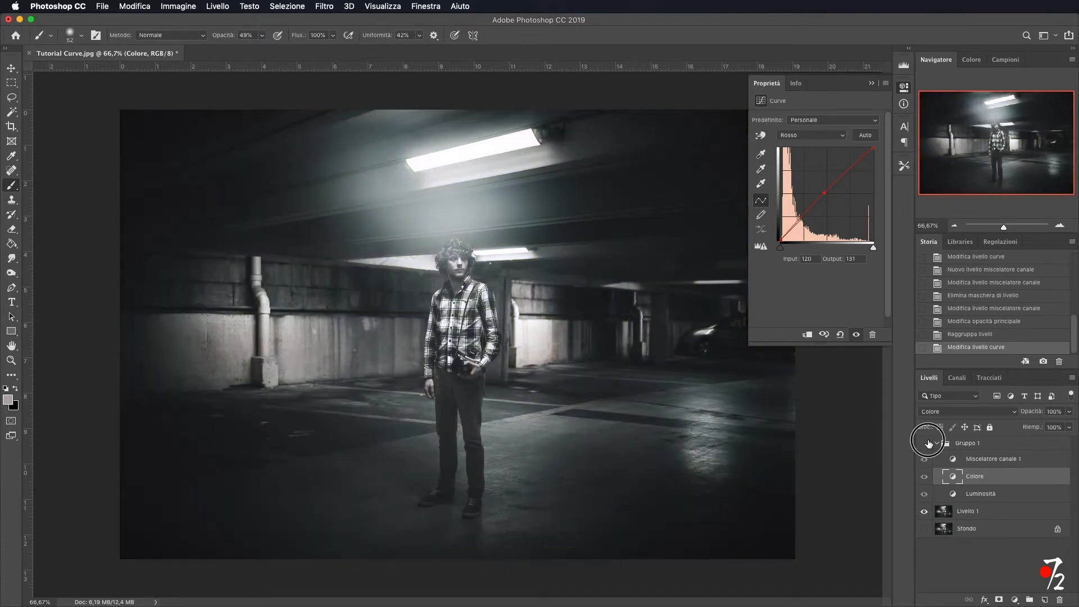
{"action": "left_click", "coordinate": [925, 443]}
{"action": "left_click", "coordinate": [931, 442]}
{"action": "left_click", "coordinate": [931, 443]}
{"action": "left_click", "coordinate": [931, 442]}
{"action": "left_click", "coordinate": [932, 441]}
{"action": "left_click", "coordinate": [931, 442]}
{"action": "left_click", "coordinate": [931, 442]}
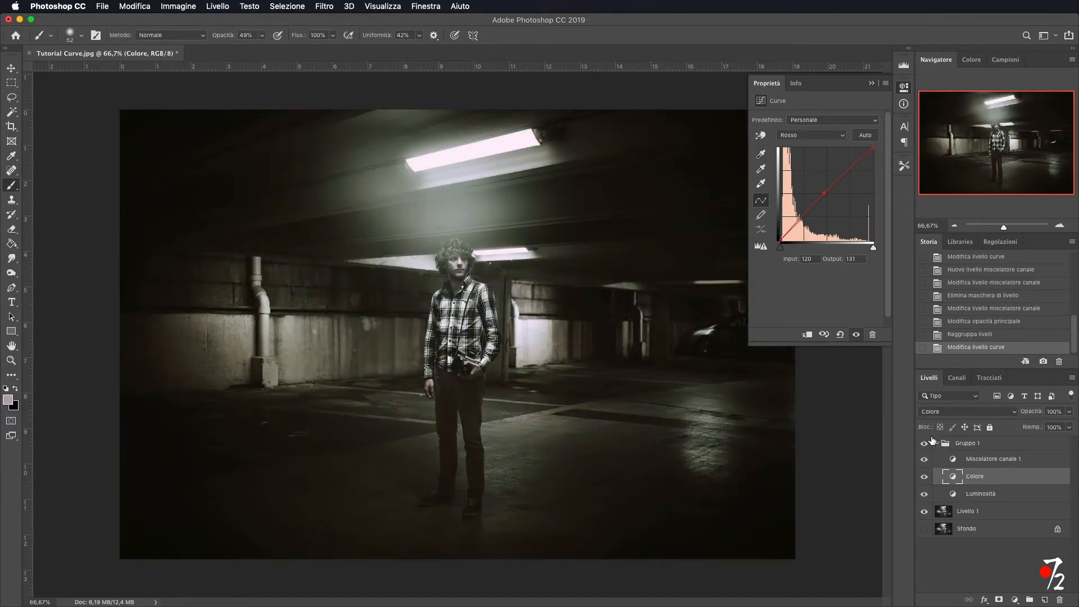
Step: Set the midpoint of the Colore layer's blue curve to input 115, output 102
{"action": "left_click", "coordinate": [820, 136]}
{"action": "left_click", "coordinate": [809, 154]}
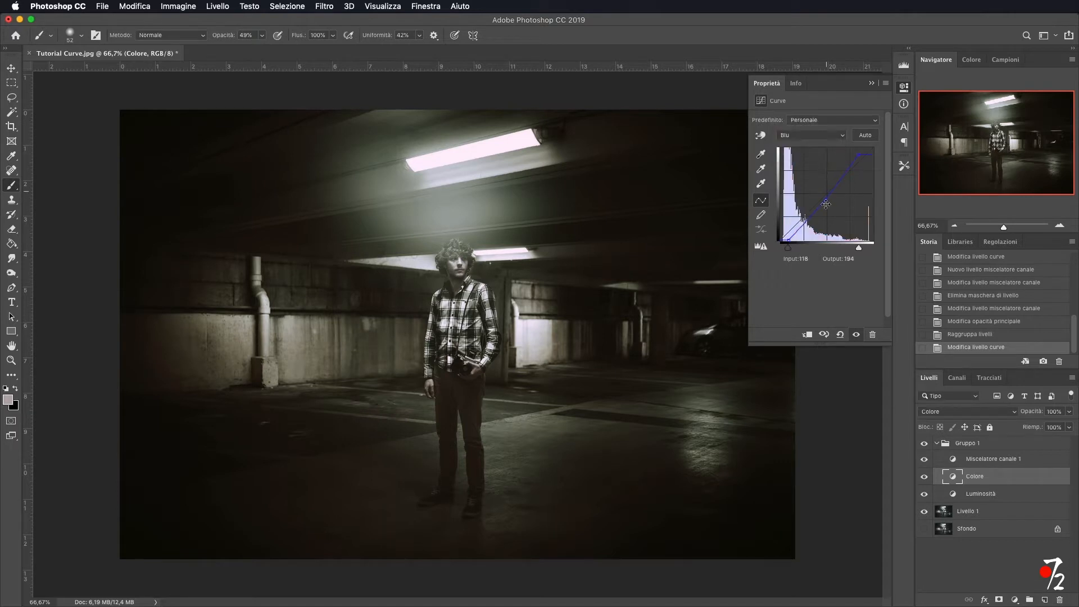
{"action": "left_click_drag", "start_coordinate": [825, 202], "coordinate": [821, 205]}
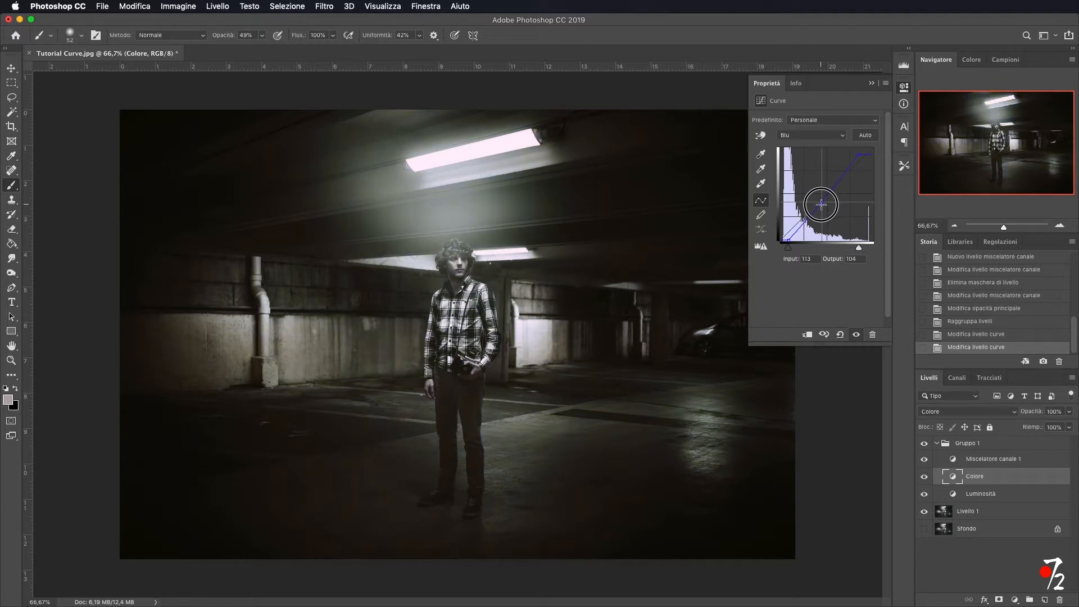
{"action": "left_click_drag", "start_coordinate": [821, 205], "coordinate": [822, 206]}
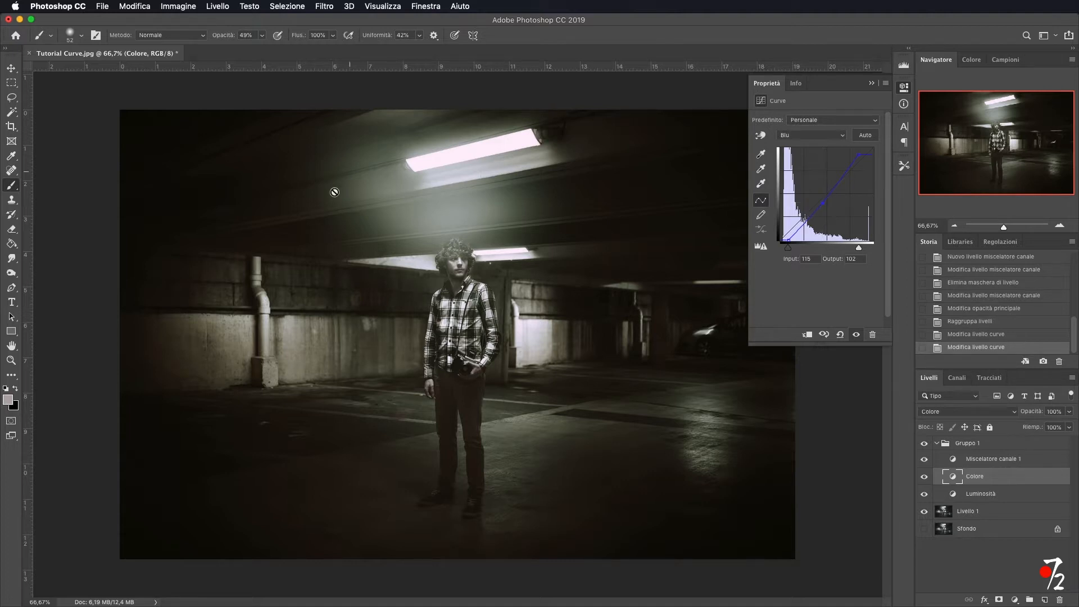
Step: Compare the photo with and without Gruppo 1 after the blue change, and collapse the curve settings
{"action": "left_click", "coordinate": [924, 444]}
{"action": "left_click", "coordinate": [924, 444]}
{"action": "left_click", "coordinate": [923, 444]}
{"action": "left_click", "coordinate": [924, 444]}
{"action": "left_click", "coordinate": [870, 85]}
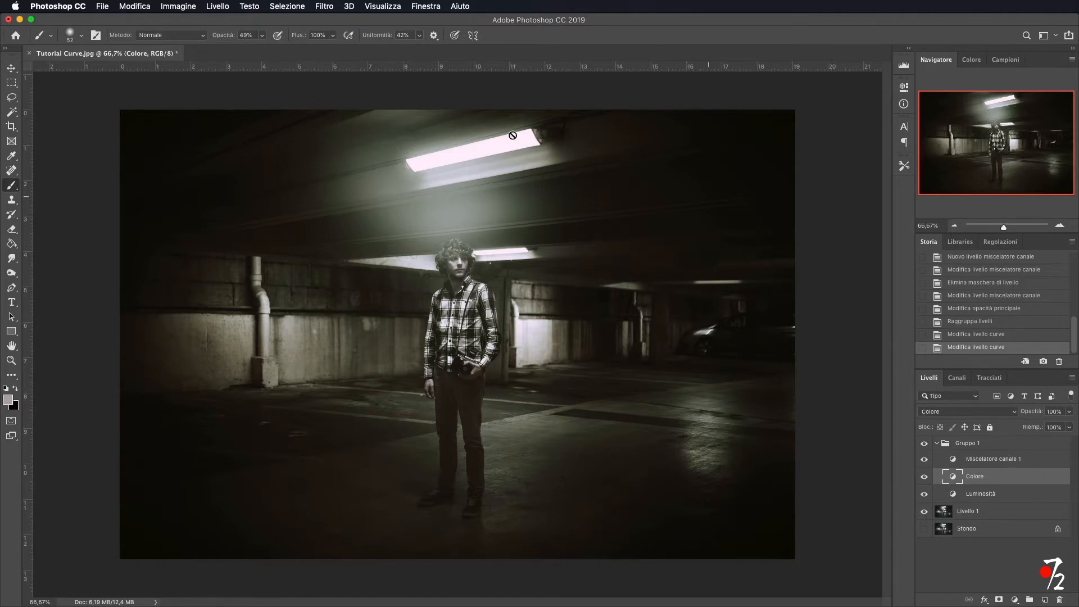
Step: Convert the Livello 1 layer into a smart object so that filters on it stay editable
{"action": "left_click", "coordinate": [324, 7]}
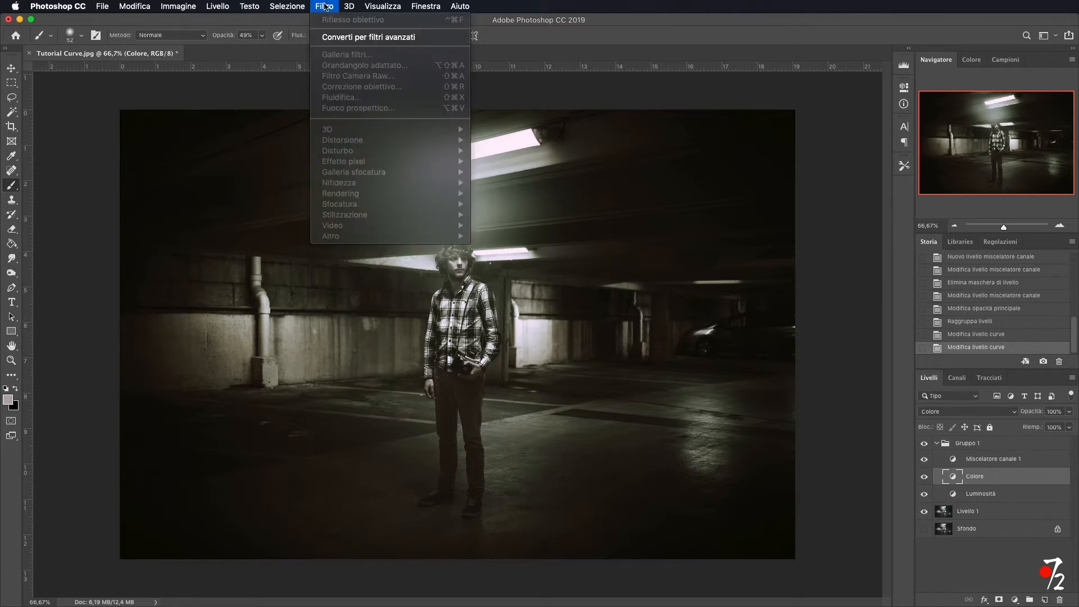
{"action": "left_click", "coordinate": [1018, 511]}
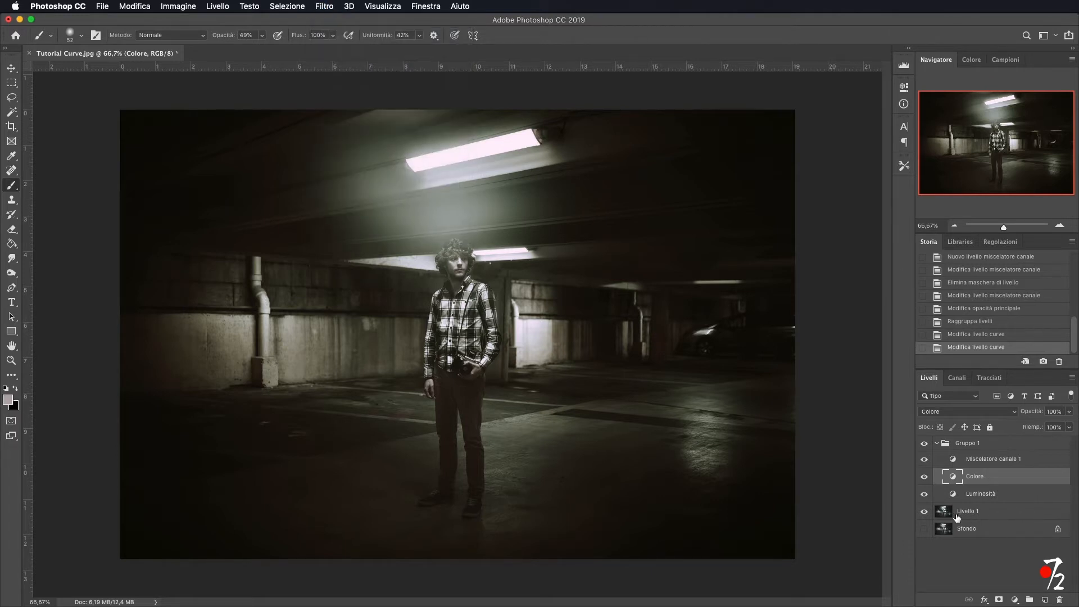
{"action": "left_click", "coordinate": [996, 515]}
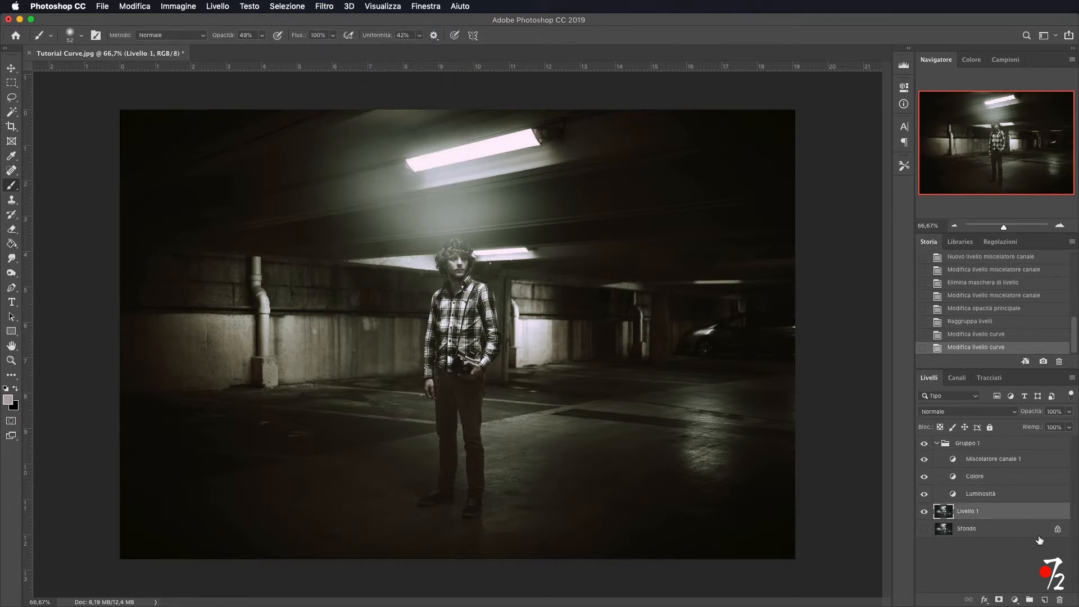
{"action": "right_click", "coordinate": [1009, 516]}
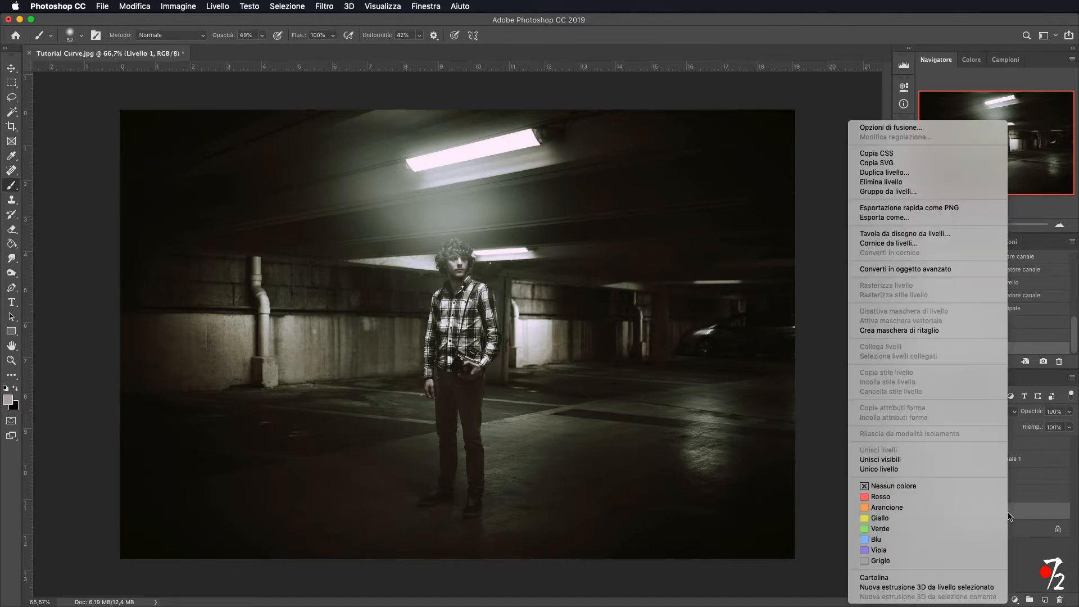
{"action": "left_click", "coordinate": [913, 269]}
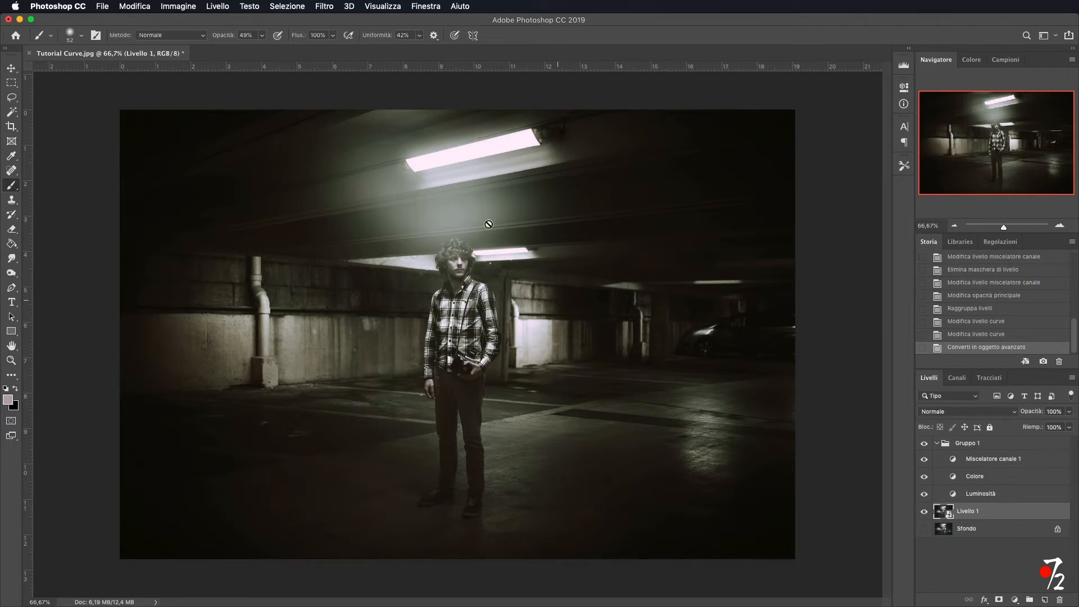
Step: Start the Riflesso obiettivo (lens flare) filter on Livello 1, try the different lens types and choose Fisso 105mm
{"action": "left_click", "coordinate": [324, 6]}
{"action": "mouse_move", "coordinate": [379, 195]}
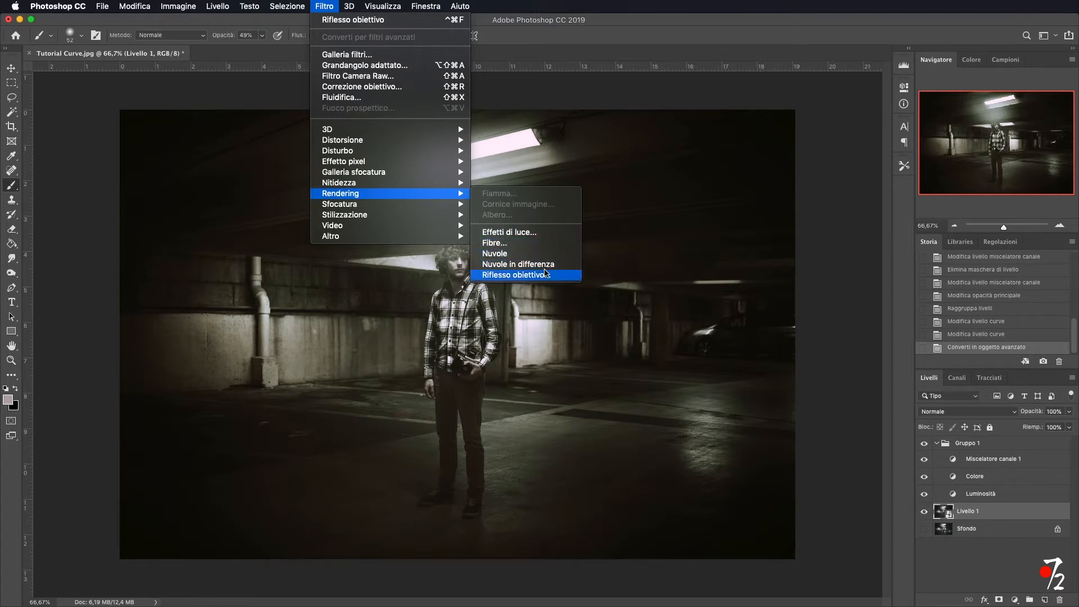
{"action": "left_click", "coordinate": [514, 275]}
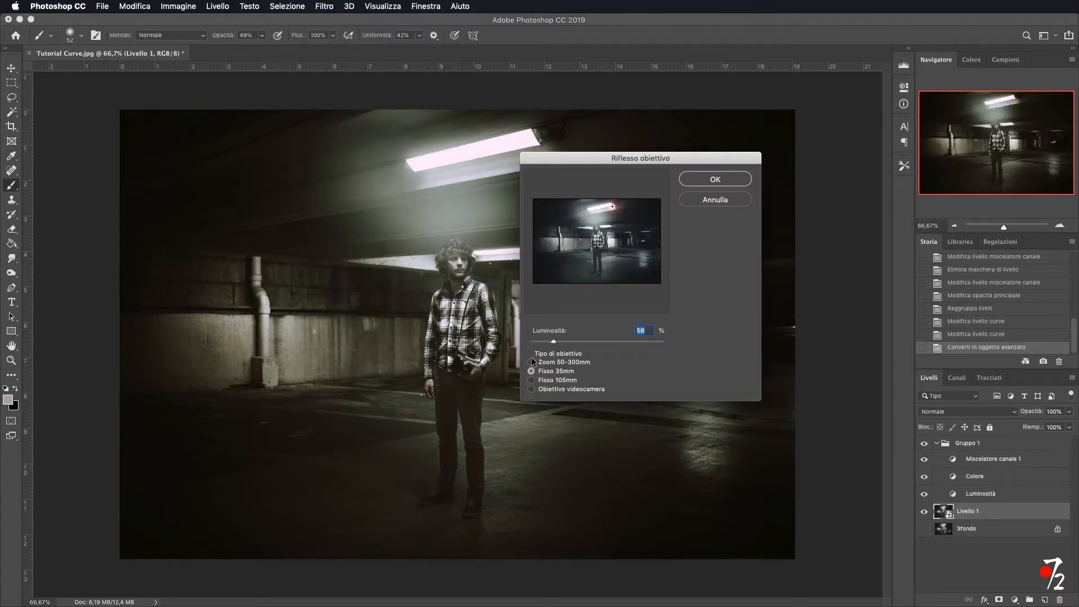
{"action": "mouse_move", "coordinate": [622, 214]}
{"action": "left_mouse_down"}
{"action": "mouse_move", "coordinate": [614, 207]}
{"action": "mouse_move", "coordinate": [622, 233]}
{"action": "mouse_move", "coordinate": [617, 215]}
{"action": "mouse_move", "coordinate": [599, 247]}
{"action": "mouse_move", "coordinate": [630, 235]}
{"action": "mouse_move", "coordinate": [629, 211]}
{"action": "mouse_move", "coordinate": [601, 228]}
{"action": "mouse_move", "coordinate": [631, 210]}
{"action": "mouse_move", "coordinate": [622, 211]}
{"action": "left_mouse_up"}
{"action": "left_click", "coordinate": [531, 361]}
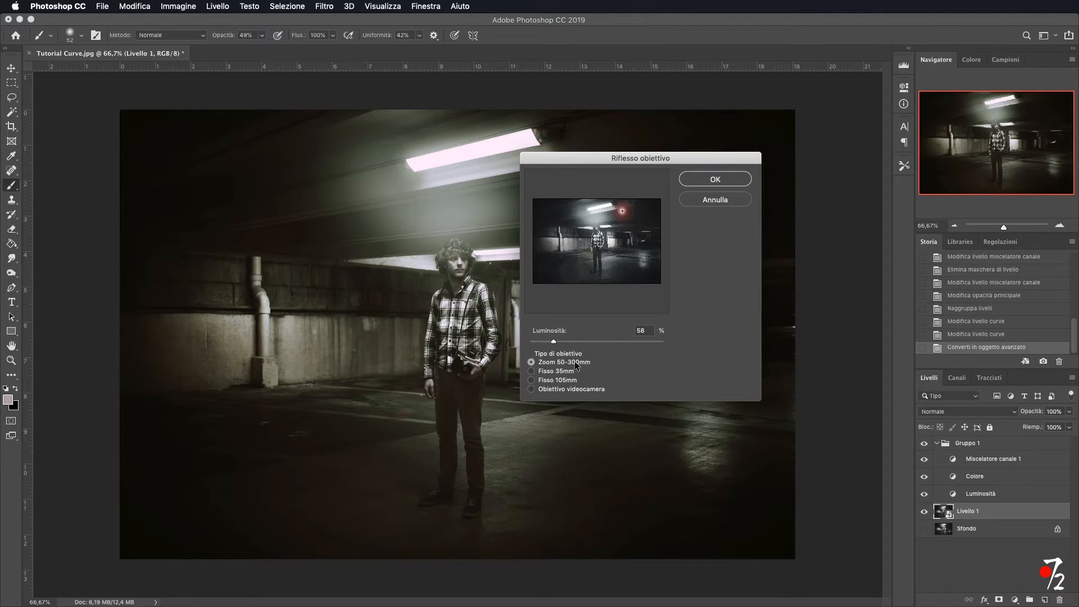
{"action": "left_click", "coordinate": [532, 371]}
{"action": "left_click", "coordinate": [531, 380]}
{"action": "left_click", "coordinate": [530, 389]}
{"action": "mouse_move", "coordinate": [621, 213]}
{"action": "left_mouse_down"}
{"action": "mouse_move", "coordinate": [623, 247]}
{"action": "mouse_move", "coordinate": [620, 211]}
{"action": "left_mouse_up"}
{"action": "left_click", "coordinate": [531, 380]}
Step: Centre the flare on the ceiling neon lamp, set its brightness to 42% and apply the filter
{"action": "mouse_move", "coordinate": [620, 211]}
{"action": "left_mouse_down"}
{"action": "mouse_move", "coordinate": [623, 242]}
{"action": "mouse_move", "coordinate": [600, 211]}
{"action": "left_mouse_up"}
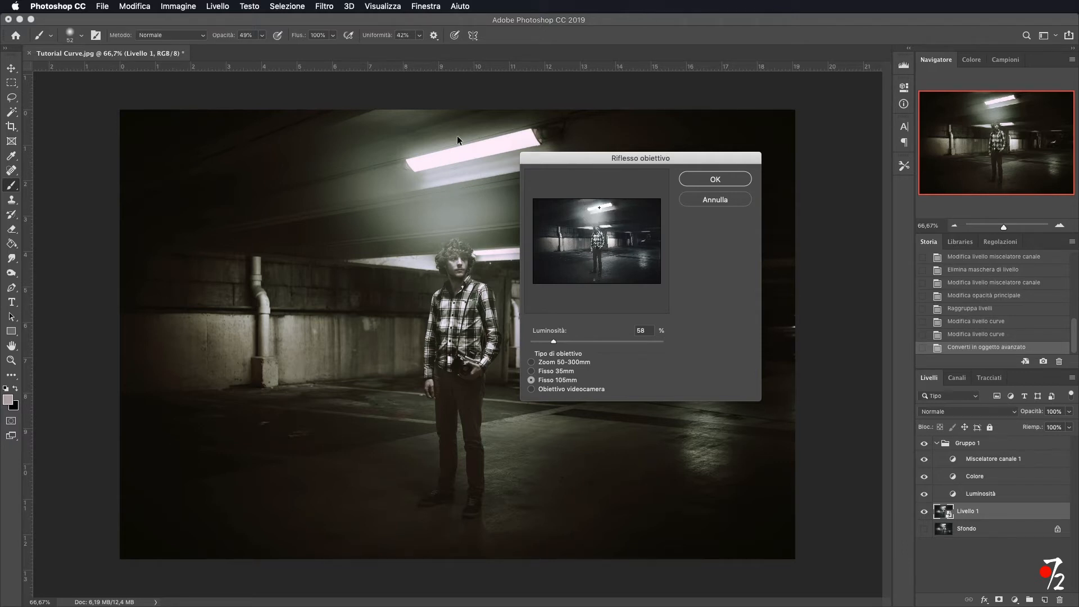
{"action": "left_click_drag", "start_coordinate": [599, 208], "coordinate": [615, 232]}
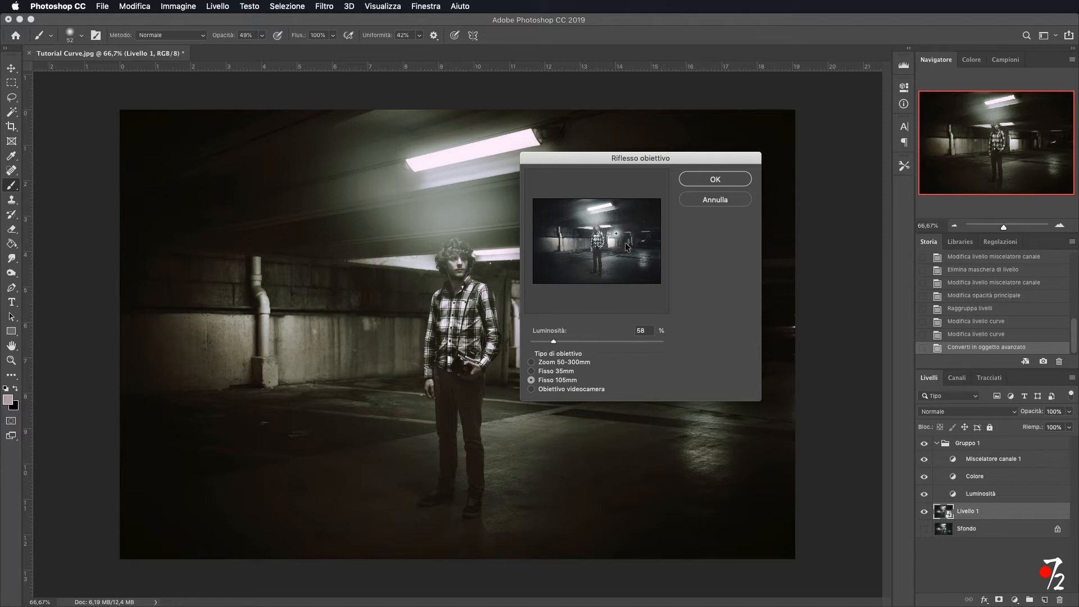
{"action": "left_click_drag", "start_coordinate": [554, 342], "coordinate": [570, 344]}
{"action": "left_click_drag", "start_coordinate": [618, 233], "coordinate": [601, 207]}
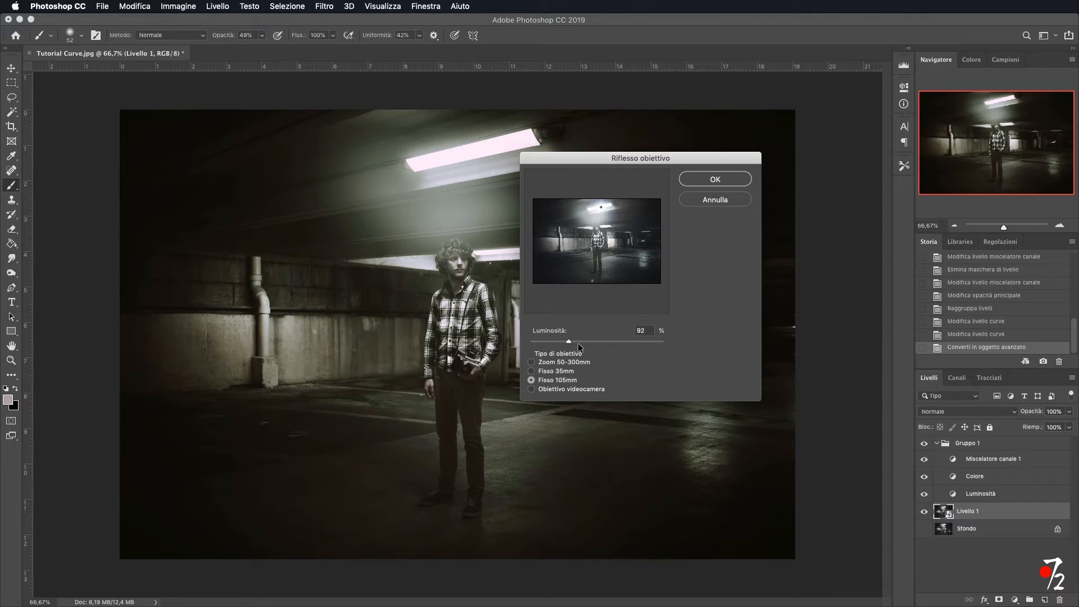
{"action": "left_click_drag", "start_coordinate": [568, 342], "coordinate": [547, 344]}
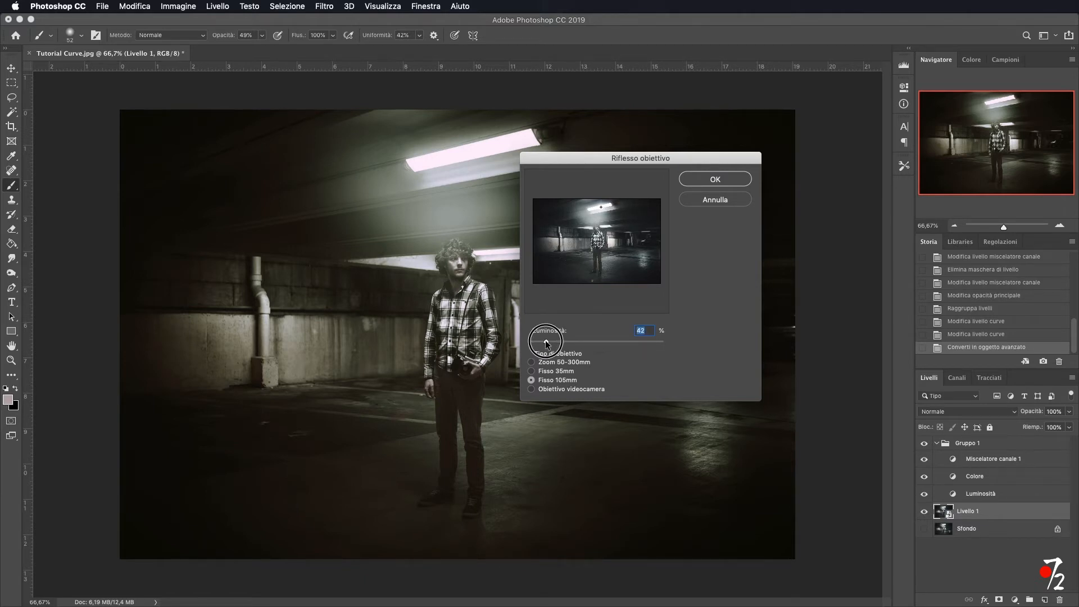
{"action": "left_click", "coordinate": [715, 180]}
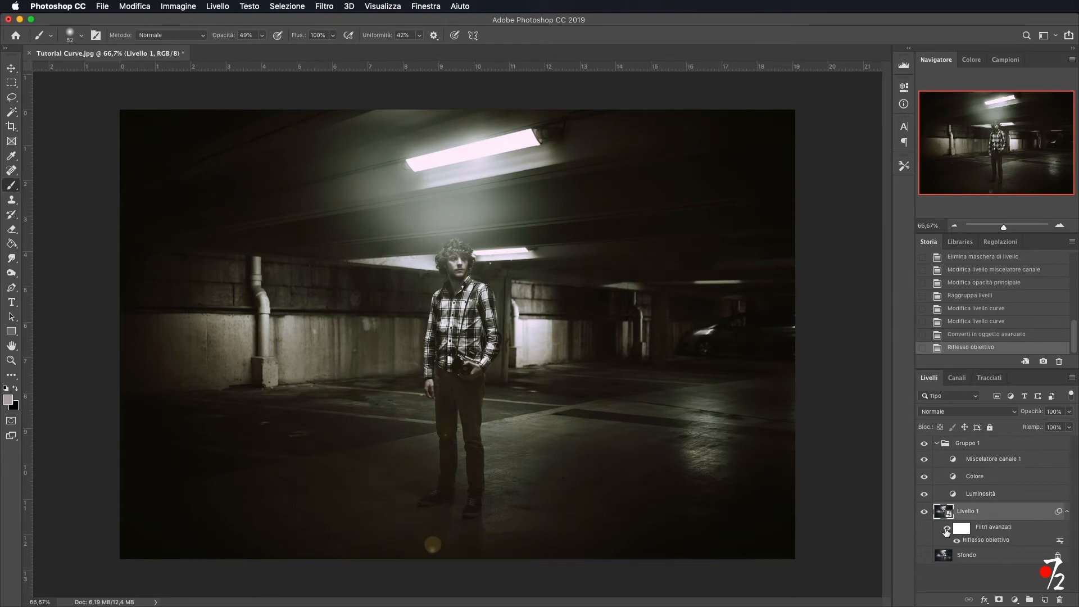
Step: Switch the smart filters of Livello 1 off and on to compare the photo with and without the lens flare
{"action": "left_click", "coordinate": [948, 529]}
{"action": "left_click", "coordinate": [948, 529]}
{"action": "left_click", "coordinate": [947, 530]}
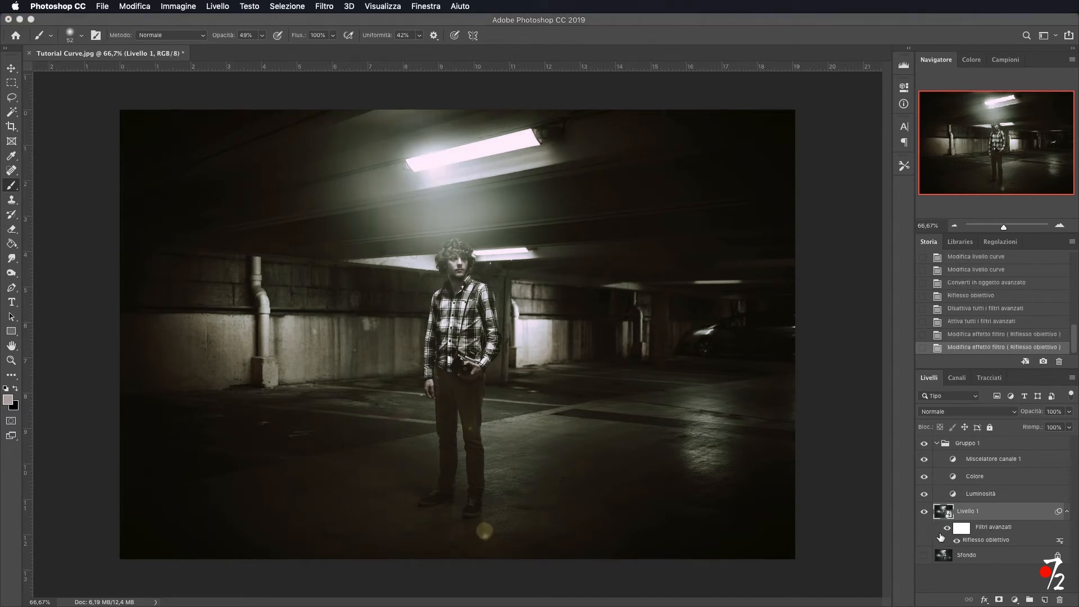
{"action": "left_click", "coordinate": [948, 530]}
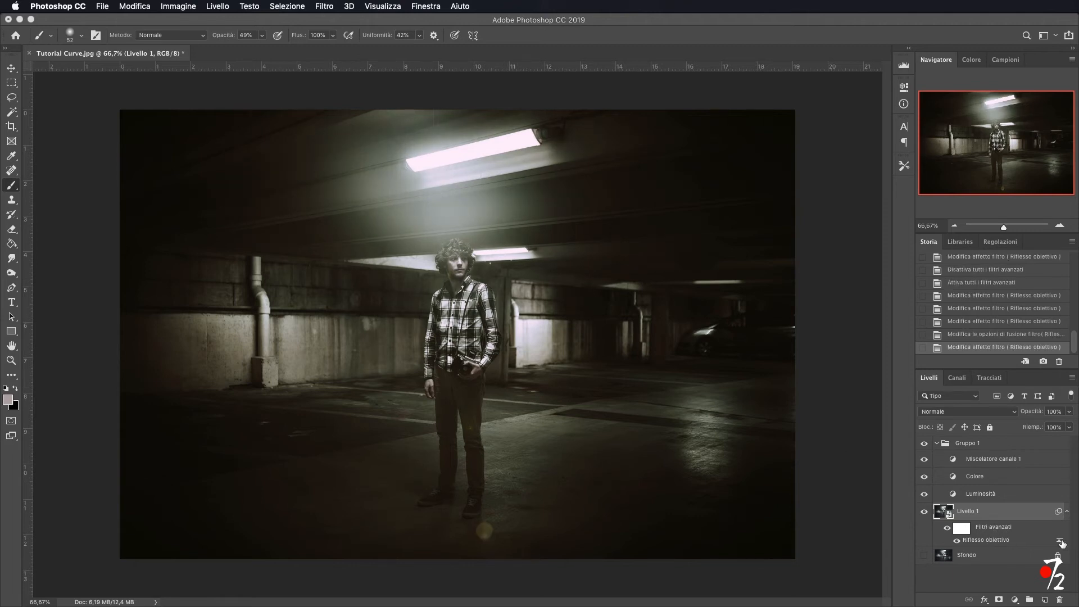
Step: Set the lens flare filter's blending opacity to 35% and compare the photo with and without Gruppo 1
{"action": "double_click", "coordinate": [1062, 543]}
{"action": "left_click_drag", "start_coordinate": [623, 166], "coordinate": [606, 169]}
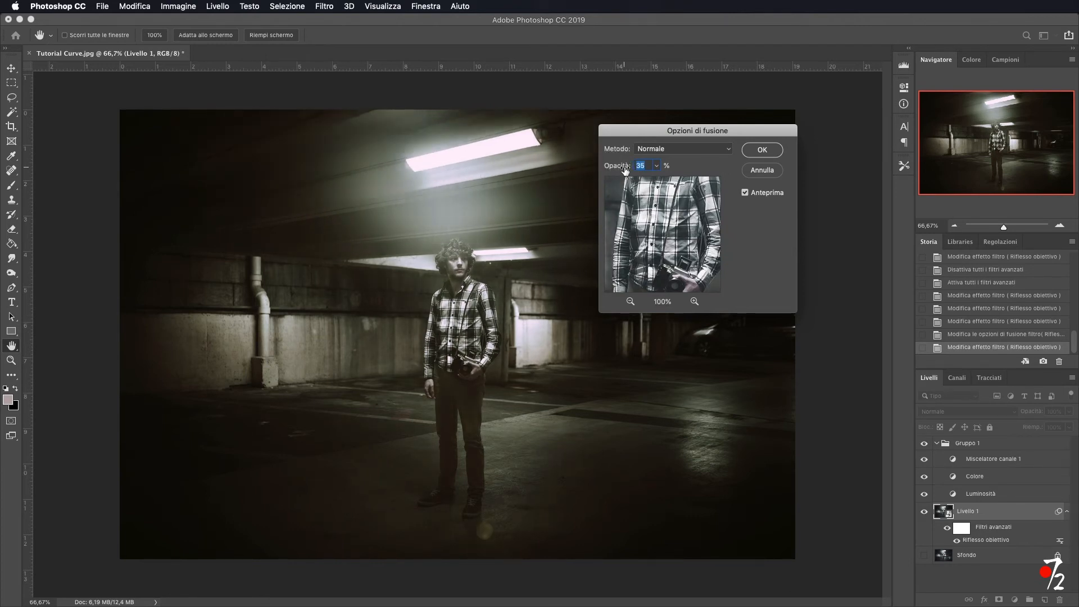
{"action": "left_click", "coordinate": [763, 151]}
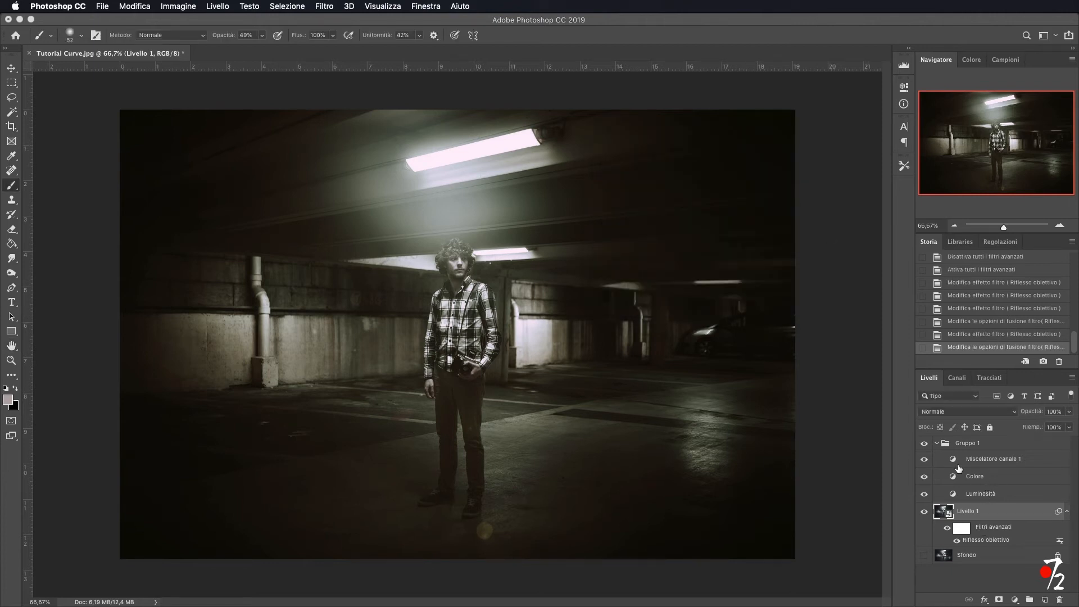
{"action": "left_click", "coordinate": [924, 444]}
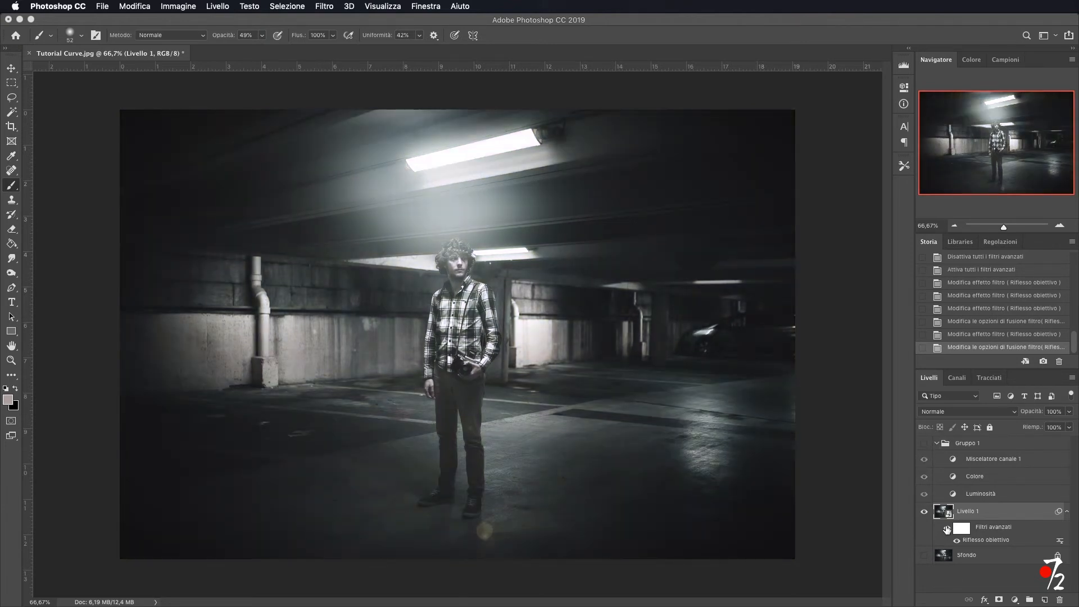
{"action": "left_click", "coordinate": [925, 444]}
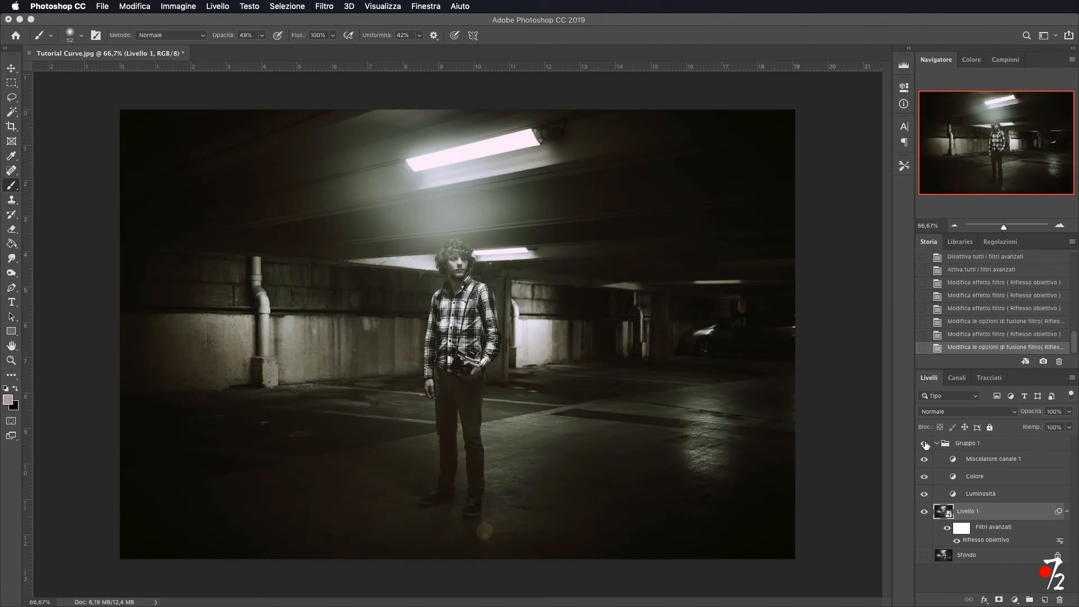
Step: Make the Sfondo layer visible and group Gruppo 1 together with Livello 1
{"action": "left_click", "coordinate": [925, 556]}
{"action": "left_click", "coordinate": [982, 444], "text": "super"}
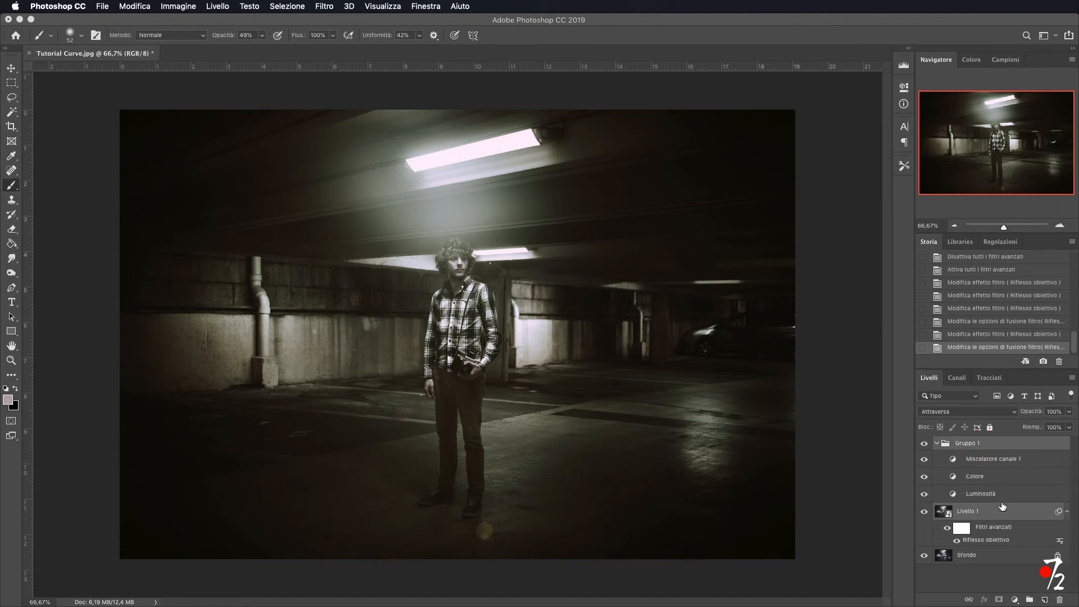
{"action": "left_click", "coordinate": [1003, 496]}
{"action": "left_click", "coordinate": [999, 448]}
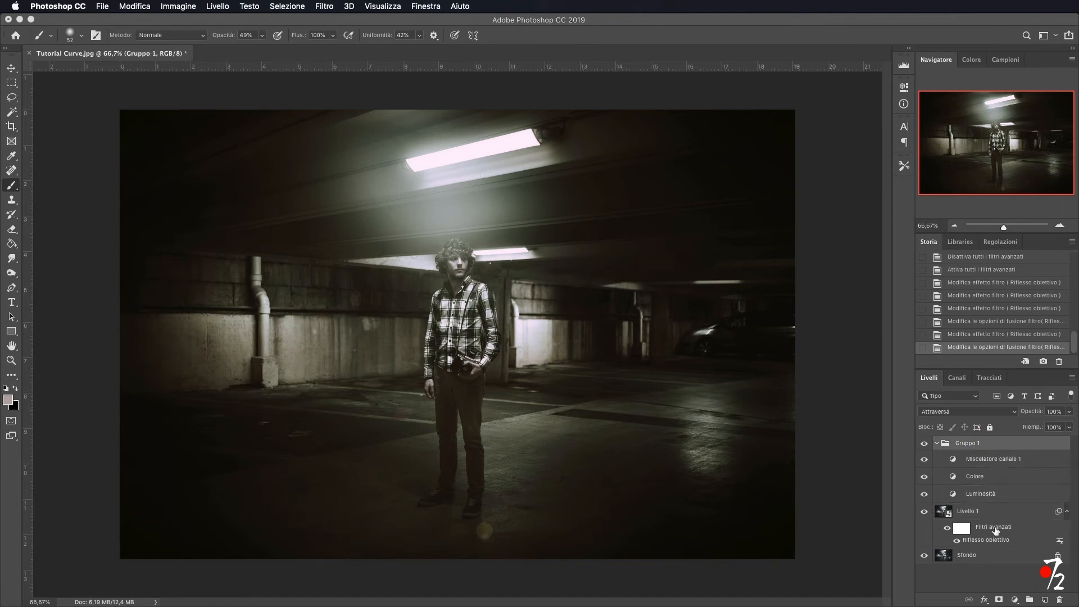
{"action": "left_click", "coordinate": [998, 516], "text": "shift"}
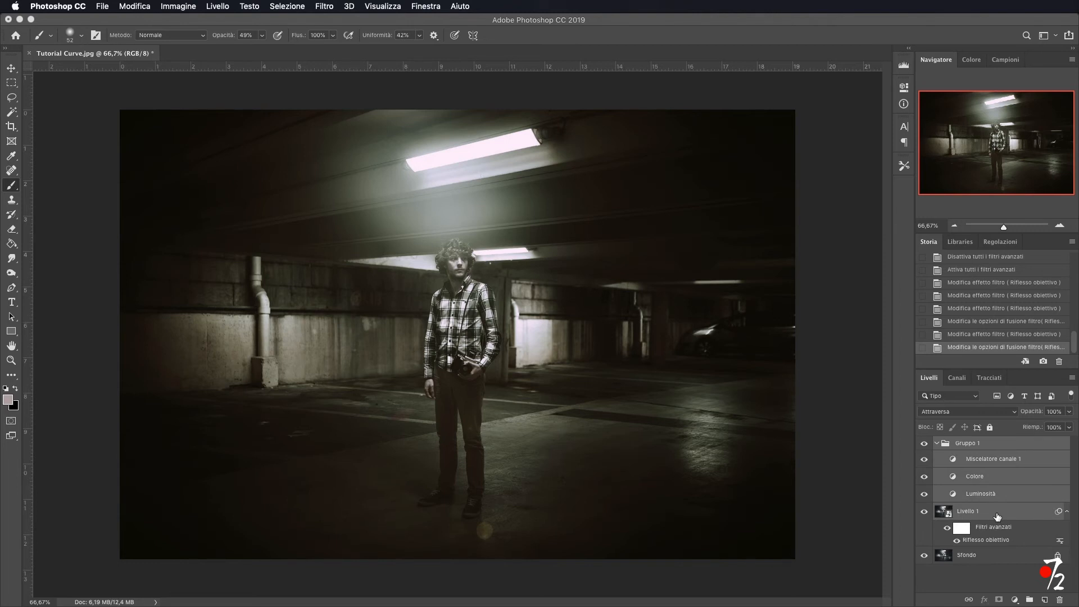
{"action": "key", "text": "super+g"}
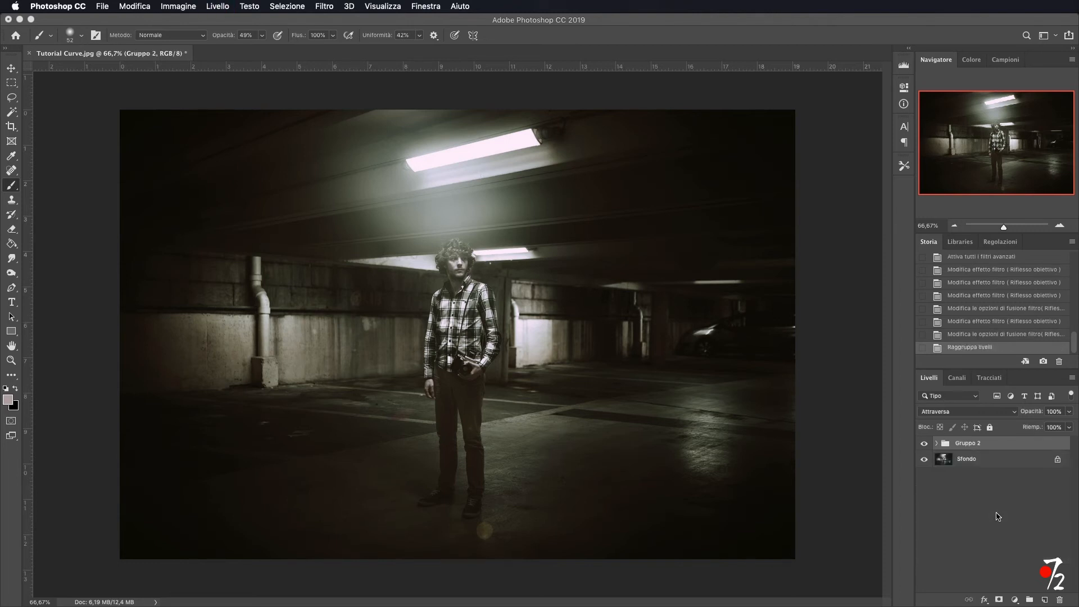
Step: Switch the new group off and on repeatedly to compare the finished grade with the original photo
{"action": "left_click", "coordinate": [924, 445]}
{"action": "left_click", "coordinate": [923, 445]}
{"action": "left_click", "coordinate": [923, 444]}
{"action": "left_click", "coordinate": [924, 444]}
{"action": "left_click", "coordinate": [923, 444]}
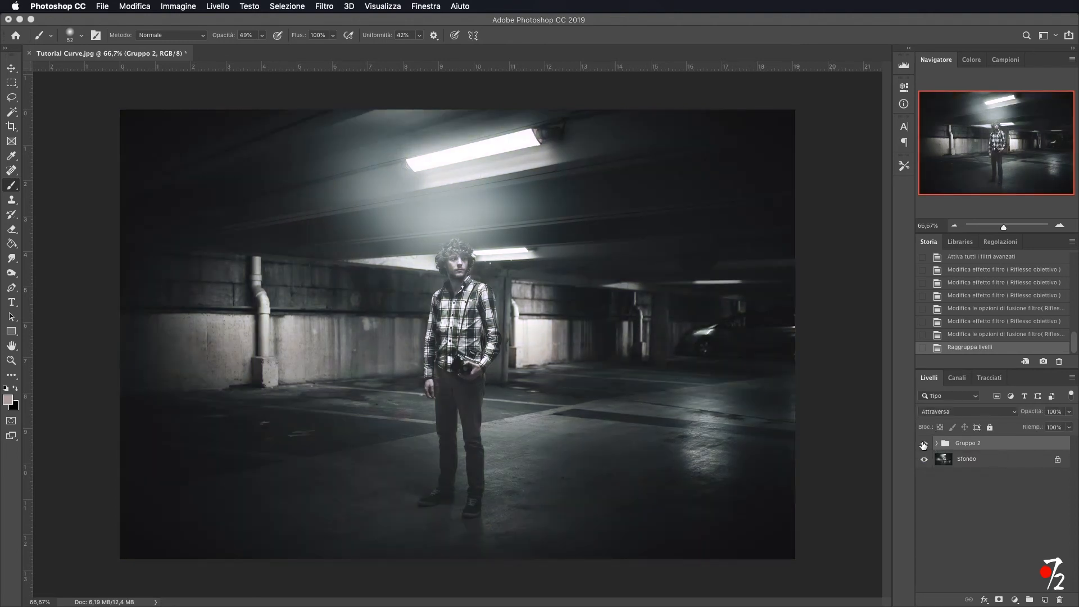
{"action": "left_click", "coordinate": [923, 445]}
{"action": "left_click", "coordinate": [924, 445]}
{"action": "left_click", "coordinate": [923, 444]}
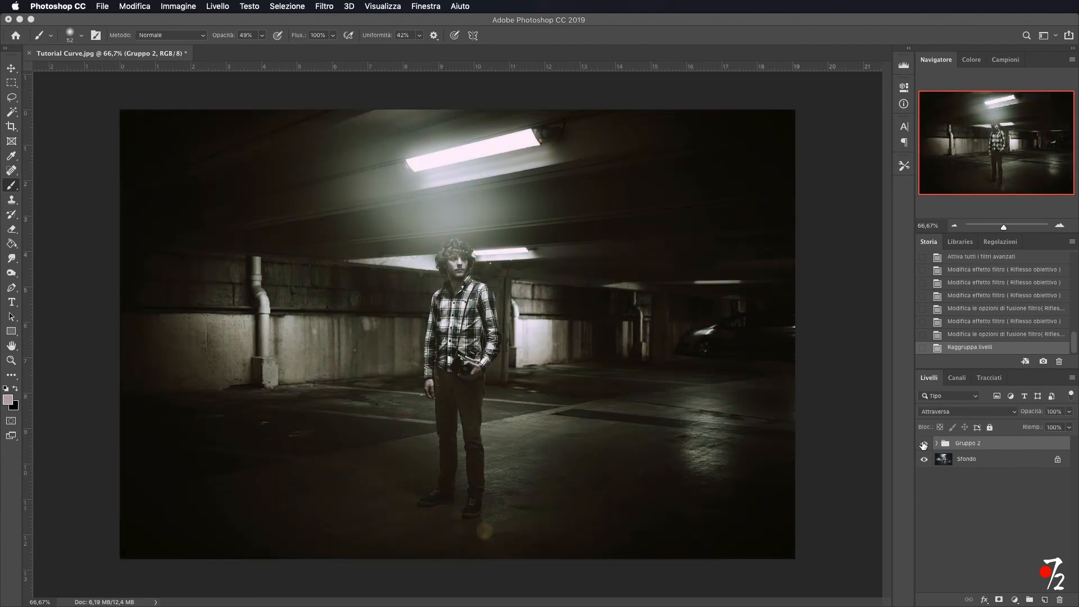